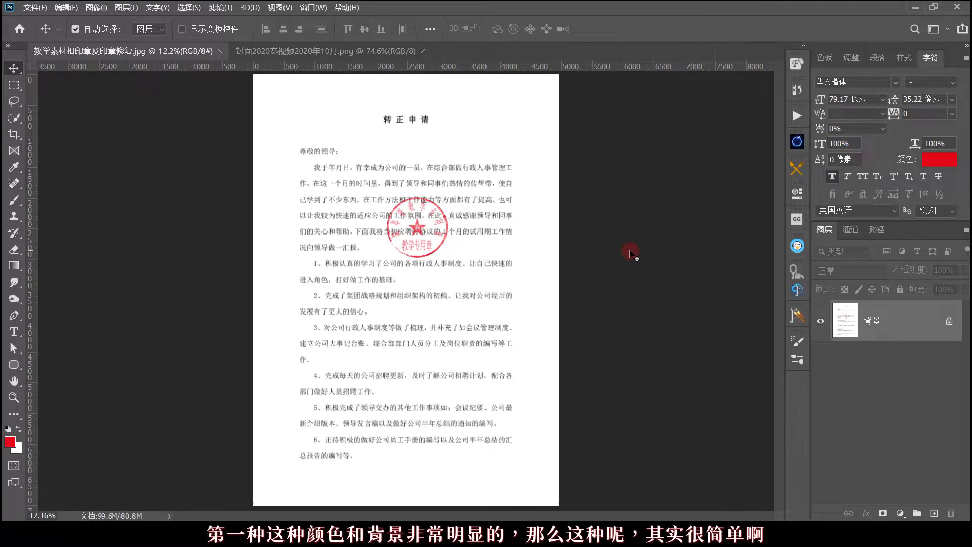
- Zoom the canvas from 12% to about 49%, centred on the red stamp
scroll(416, 213, "up", 3)
scroll(416, 213, "up", 2)
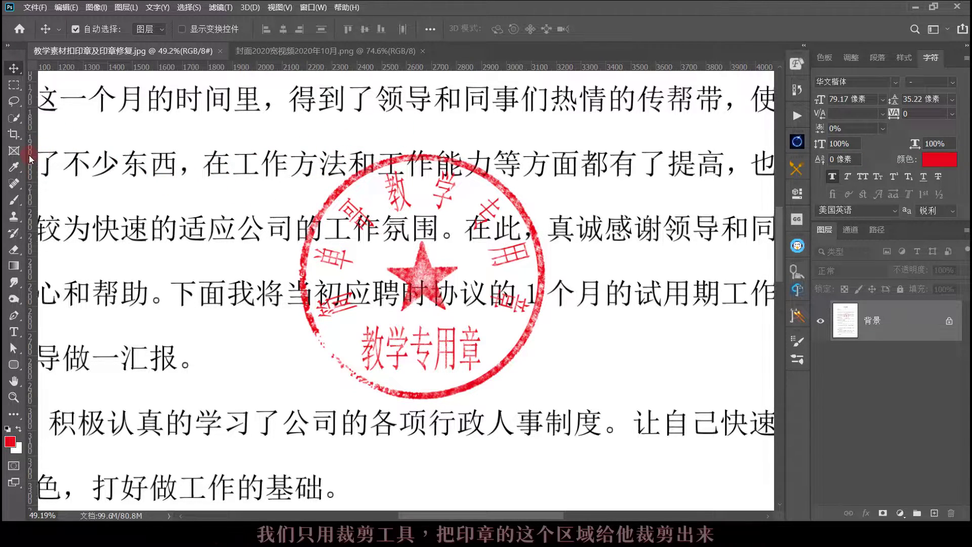
- Crop the letter to a square area around the red stamp
left_click(16, 134)
mouse_move(300, 141)
left_mouse_down()
mouse_move(492, 362)
mouse_move(546, 399)
left_mouse_up()
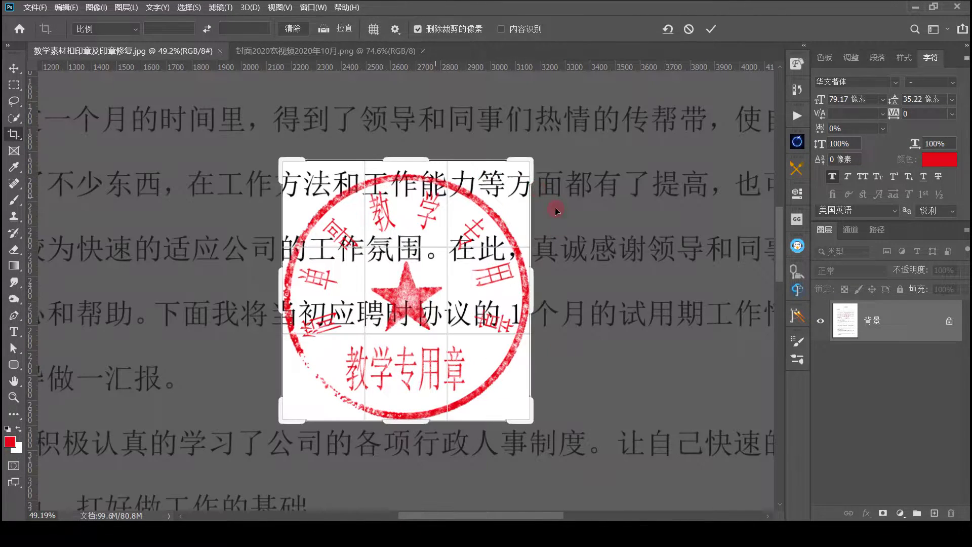
double_click(435, 283)
- Select the stamp's red with Color Range, fuzziness about 155
left_click(189, 7)
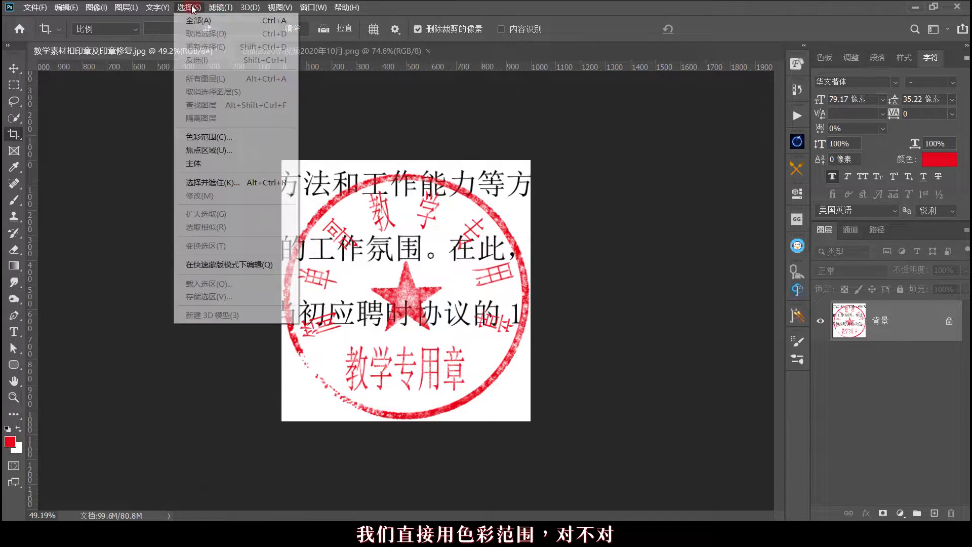
left_click(228, 141)
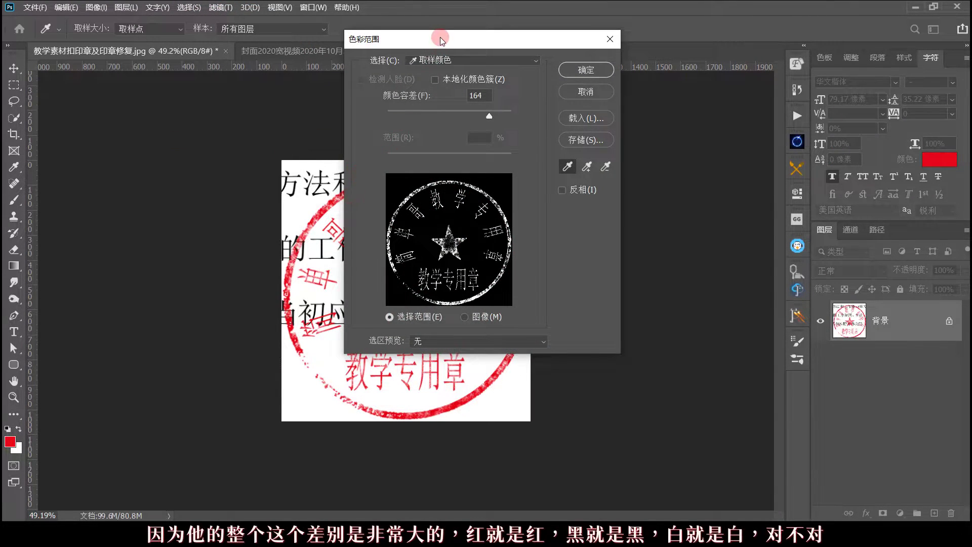
left_click_drag(464, 46, 608, 77)
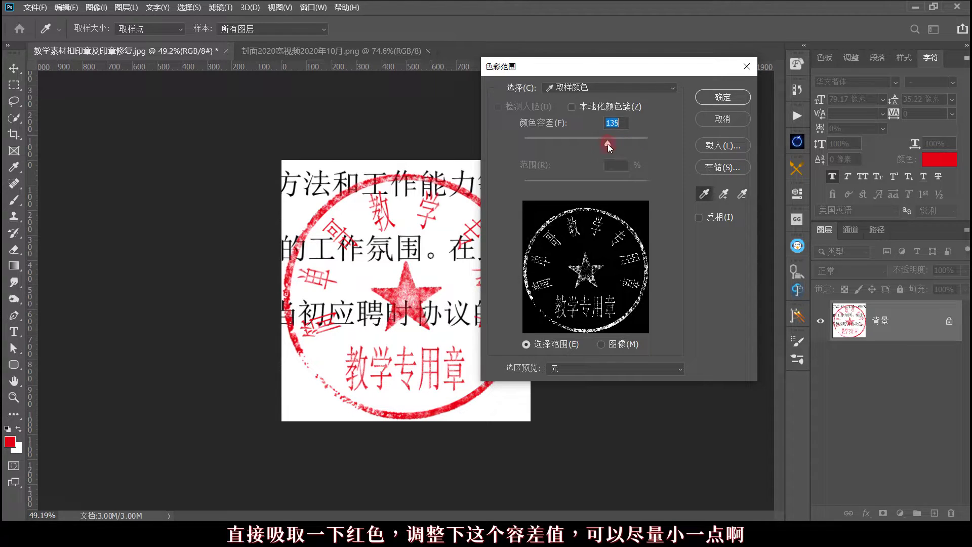
left_click_drag(627, 145, 621, 147)
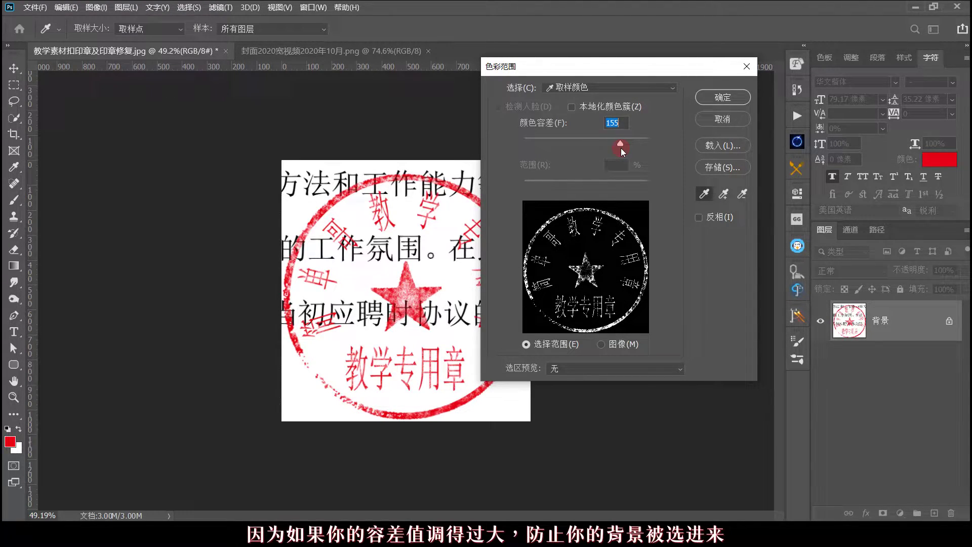
mouse_move(629, 145)
left_mouse_down()
mouse_move(684, 139)
mouse_move(621, 142)
left_mouse_up()
left_click(712, 97)
- Copy the stamp selection onto its own layer and hide the Background layer
key("c")
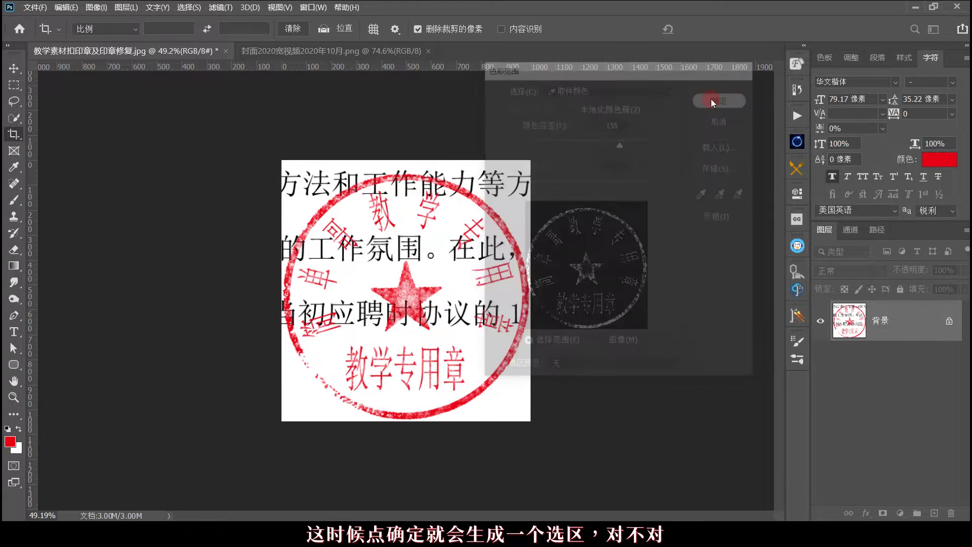
key("Escape")
key("v")
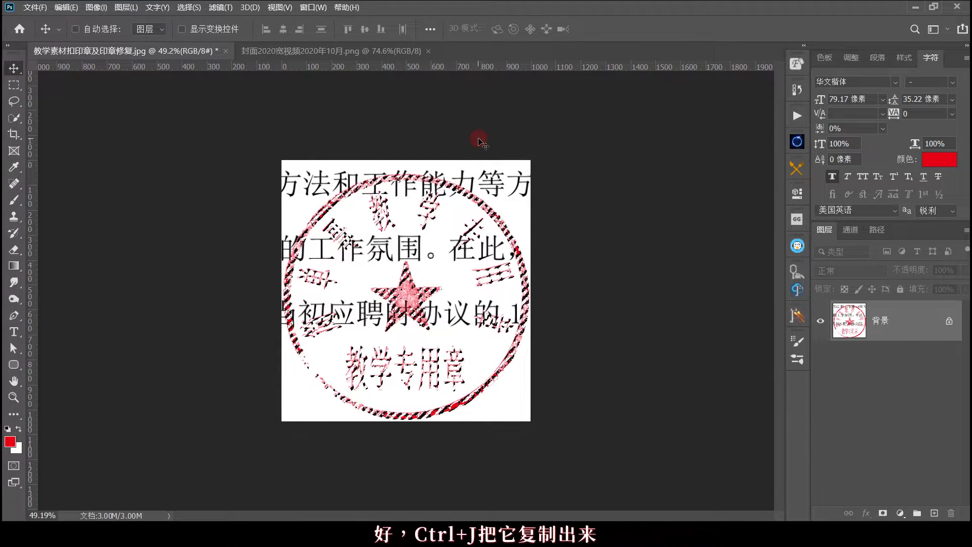
key("ctrl+j")
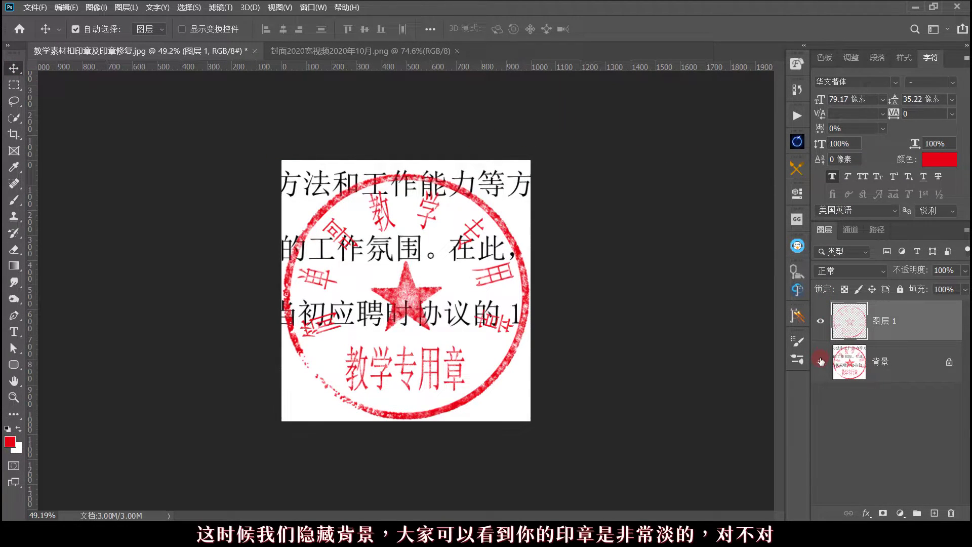
left_click(821, 362)
scroll(430, 278, "up", 1)
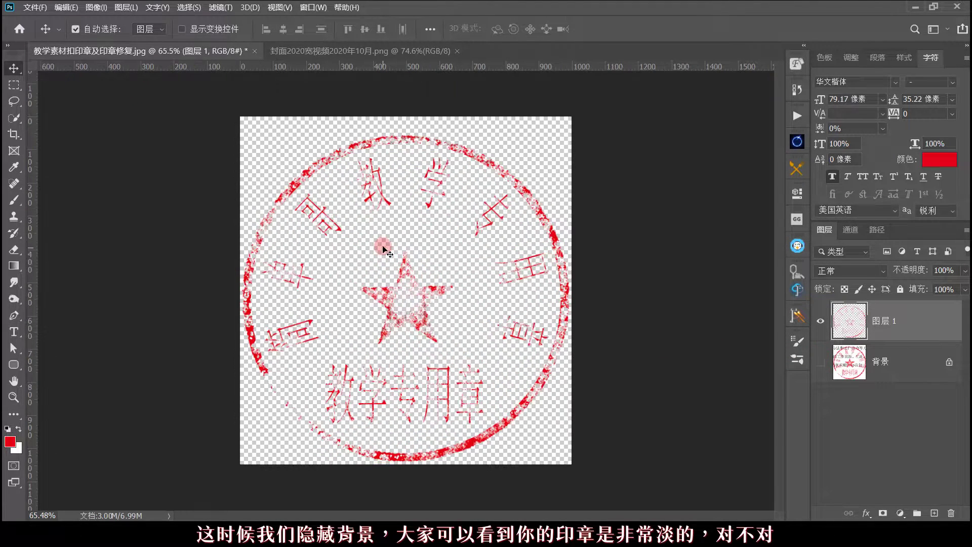
scroll(394, 207, "up", 1)
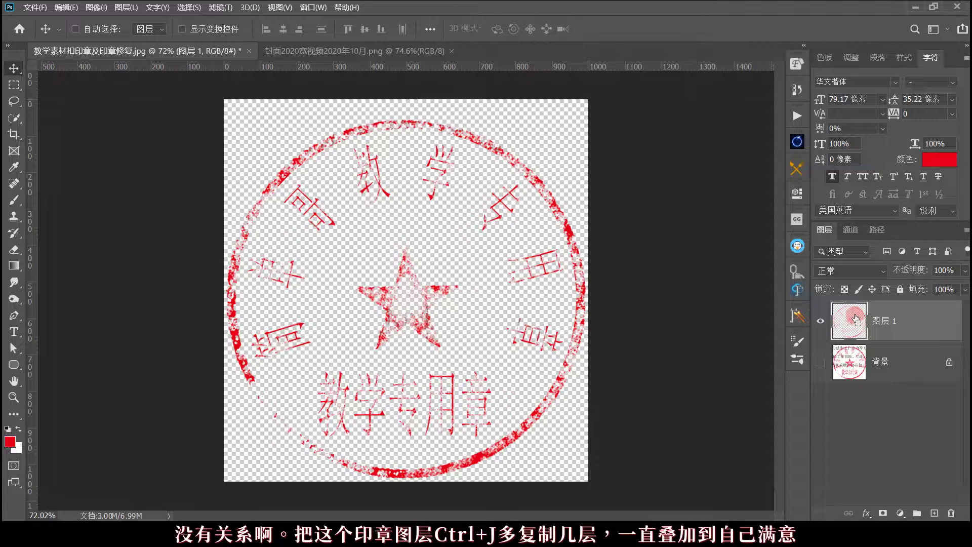
- Duplicate the stamp layer repeatedly, then merge all the stamp copies into one layer
key("ctrl+j")
key("ctrl+j")
key("ctrl+j")
key("ctrl+j")
key("ctrl+j")
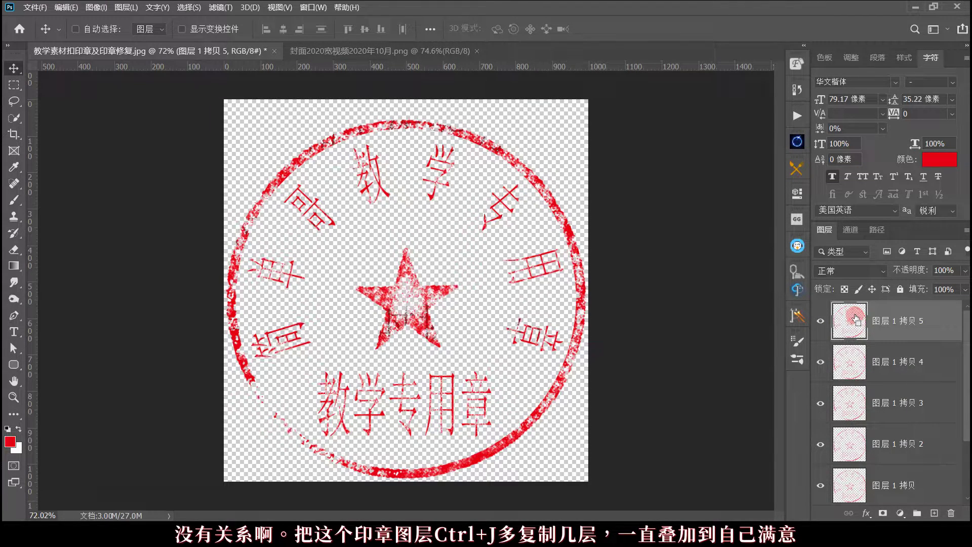
key("ctrl+j")
key("ctrl+j")
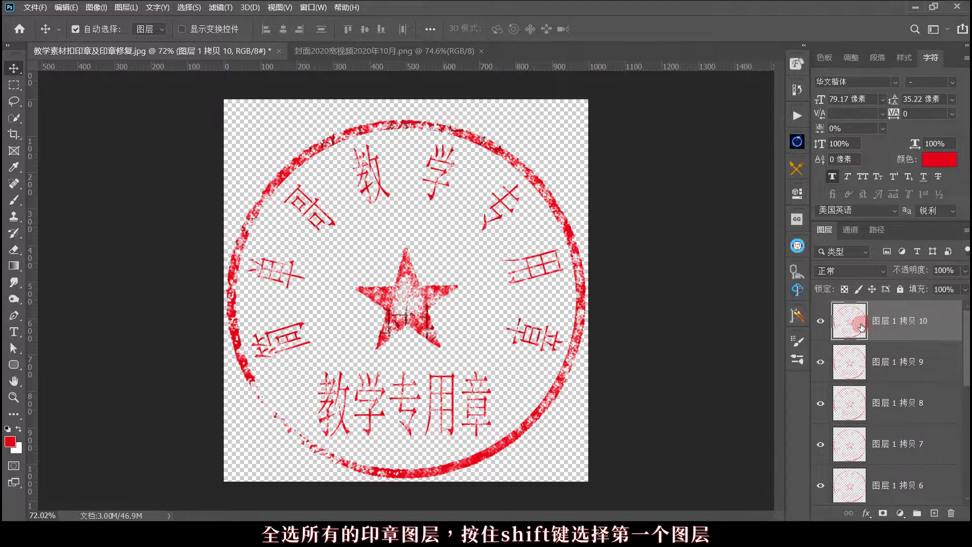
key("ctrl+j")
scroll(881, 385, "down", 5)
left_click(849, 456, "shift")
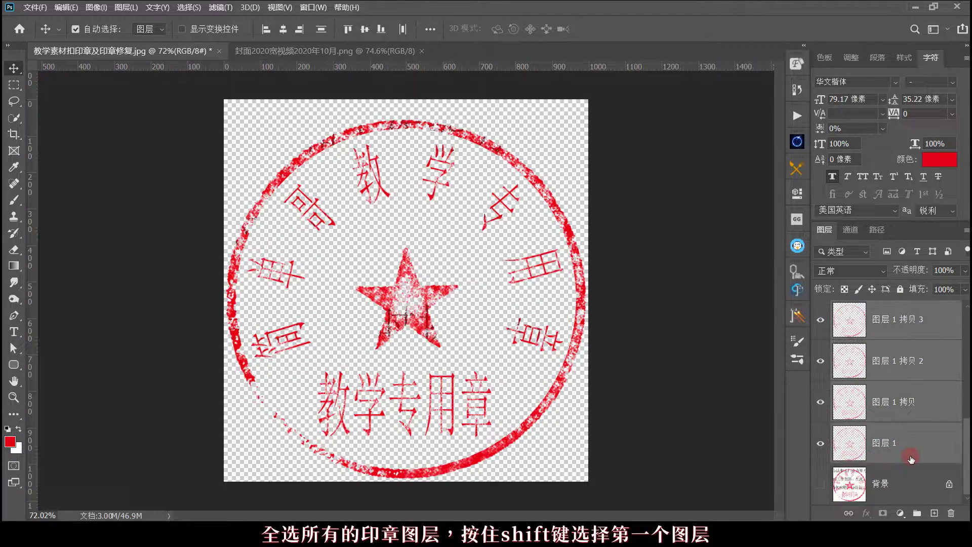
scroll(883, 378, "up", 5)
scroll(854, 321, "down", 5)
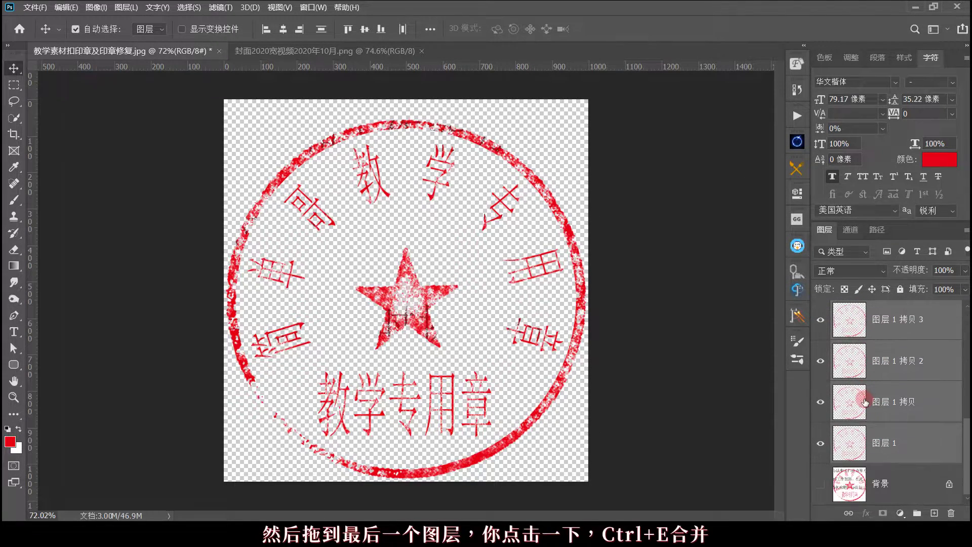
left_click(850, 450, "shift")
key("ctrl+e")
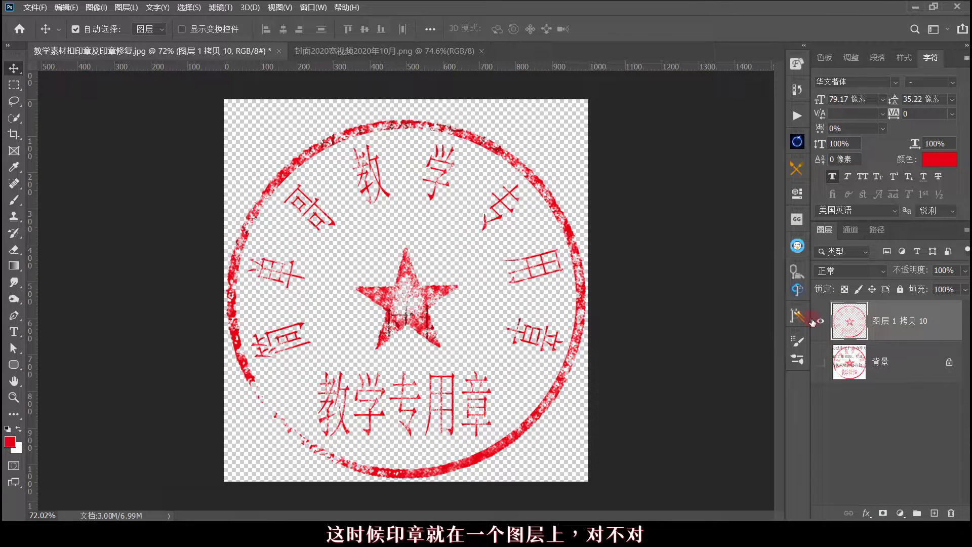
- Load the merged stamp's shape as a selection and add a new empty layer
left_click(819, 321)
left_click(818, 321)
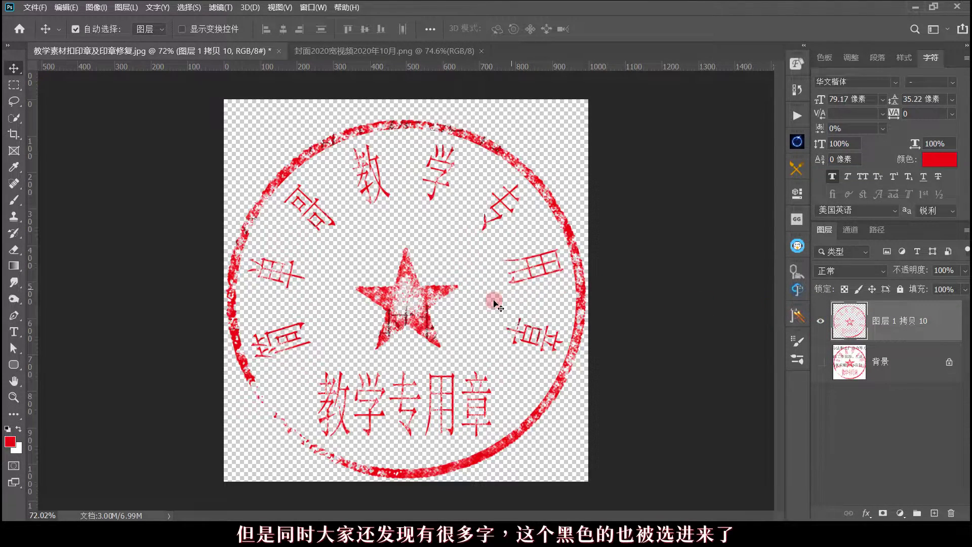
scroll(495, 303, "up", 3)
scroll(380, 304, "up", 3)
scroll(355, 301, "up", 3)
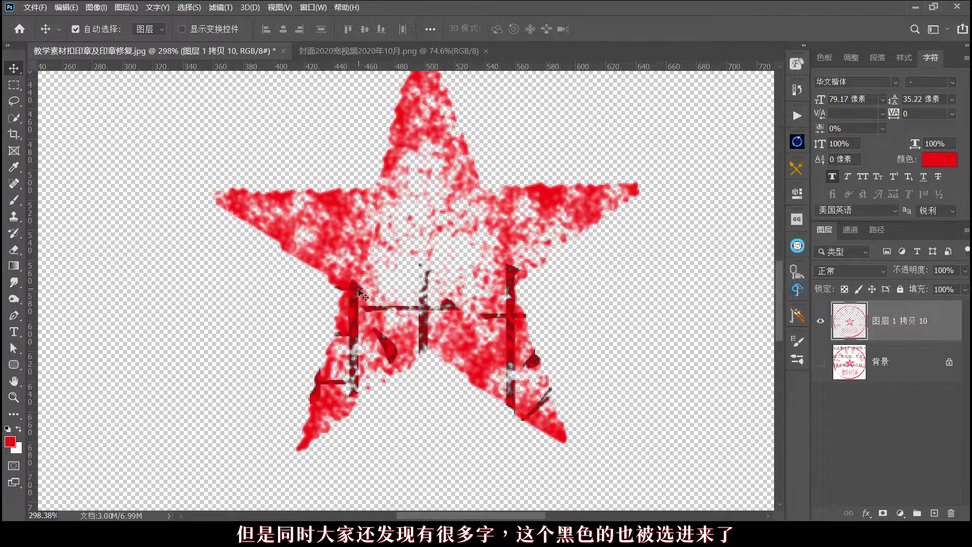
scroll(516, 359, "down", 3)
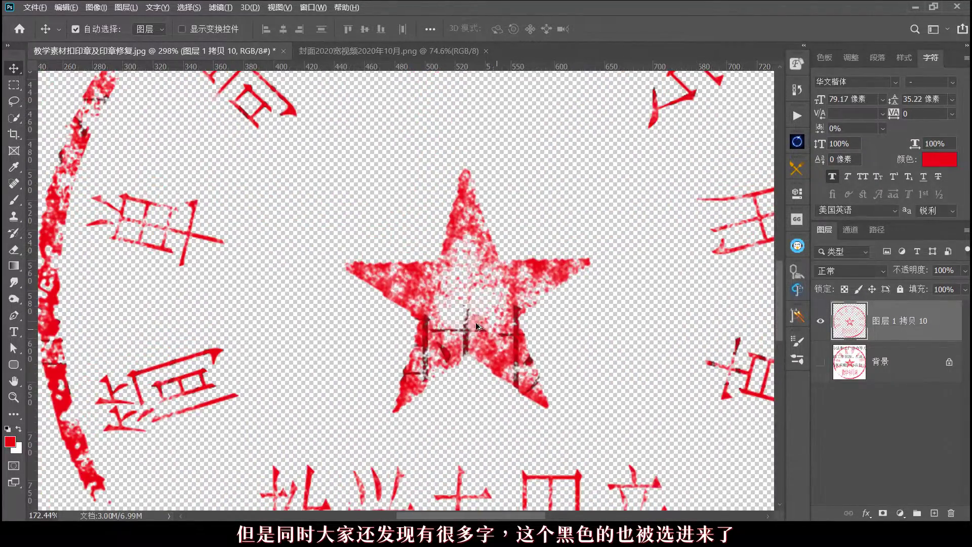
scroll(439, 310, "down", 2)
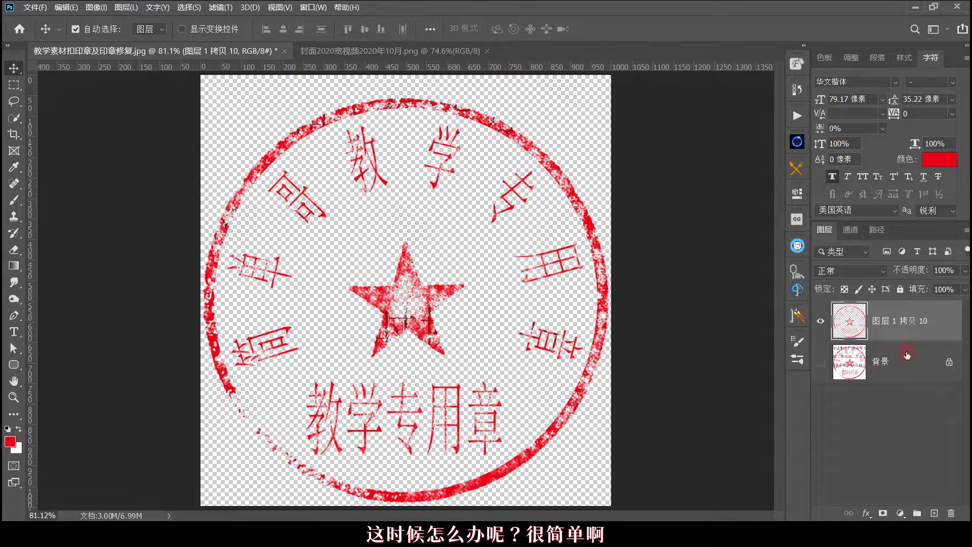
left_click(854, 324, "ctrl")
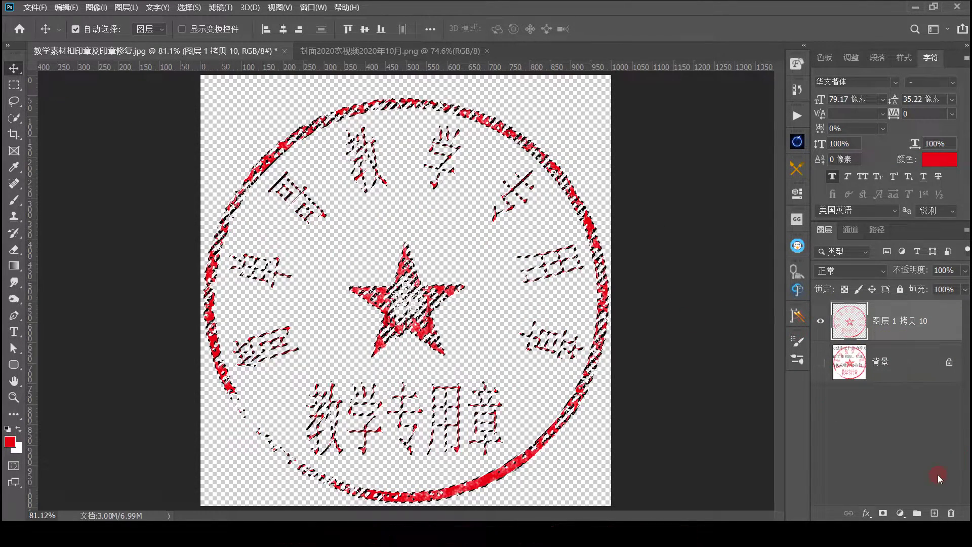
left_click(933, 513)
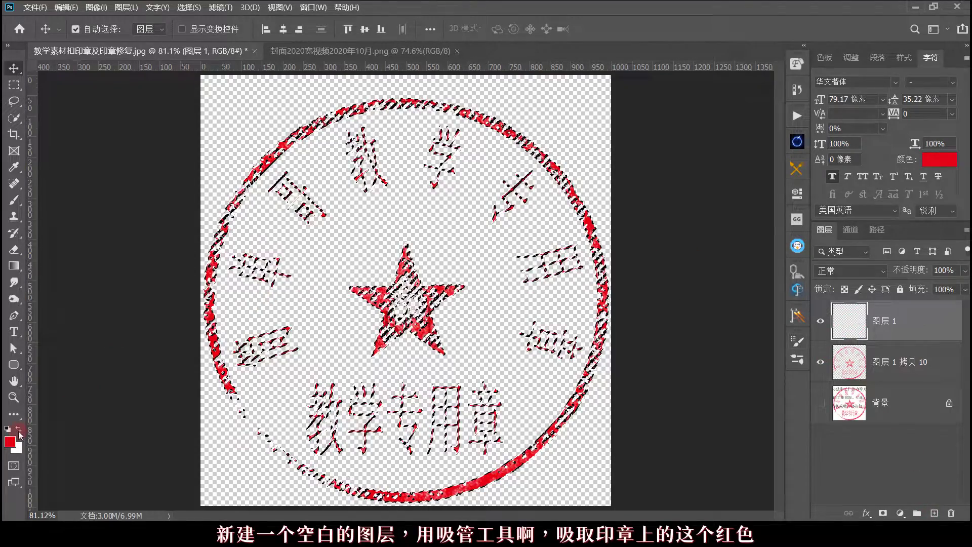
- Fill the selection with the sampled stamp red, deselect, and hide the merged stamp layer
key("i")
scroll(218, 190, "up", 5)
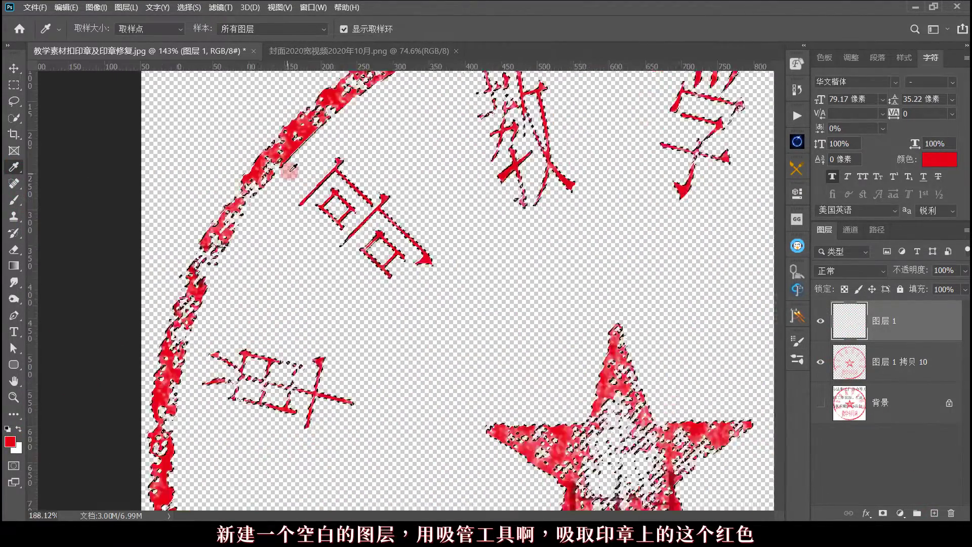
left_click(302, 150)
scroll(329, 152, "down", 5)
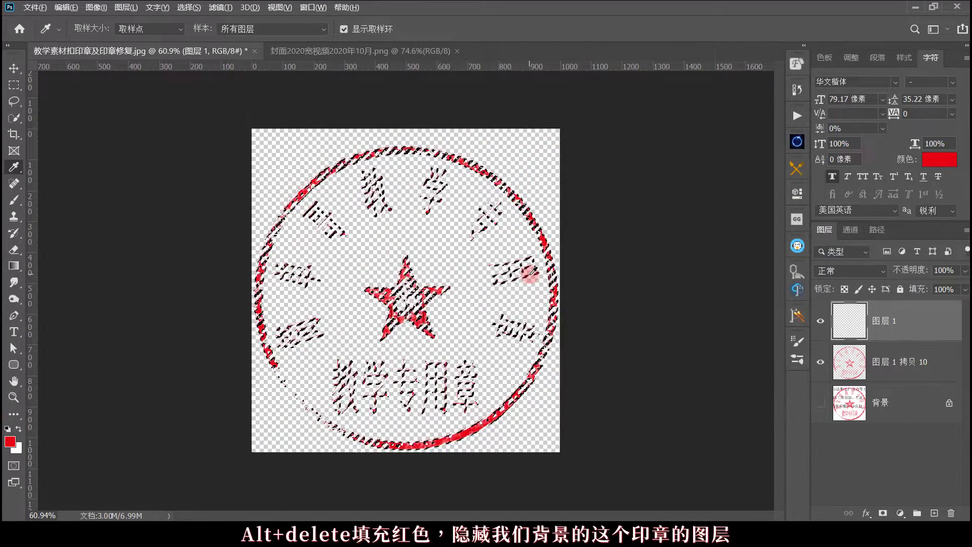
key("alt+Delete")
key("ctrl+d")
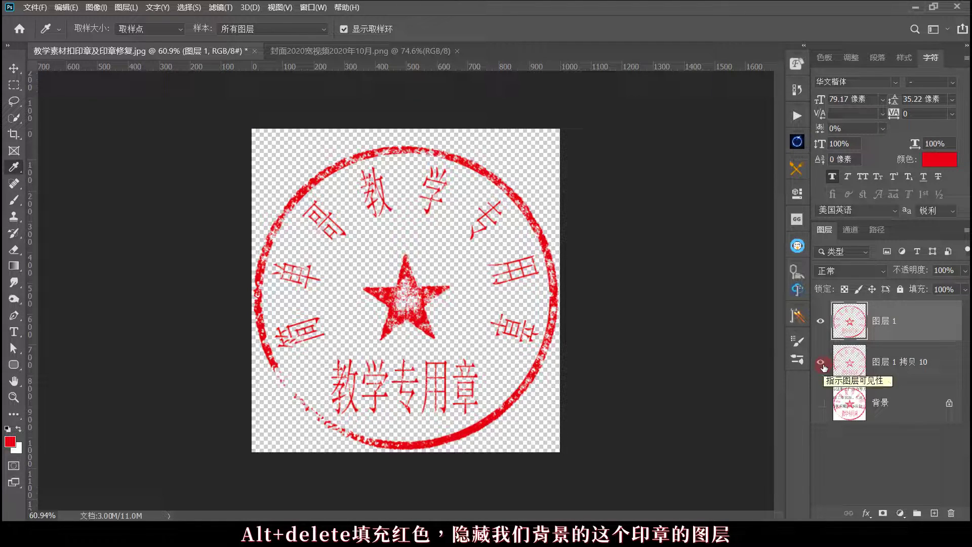
left_click(820, 362)
left_click(821, 321)
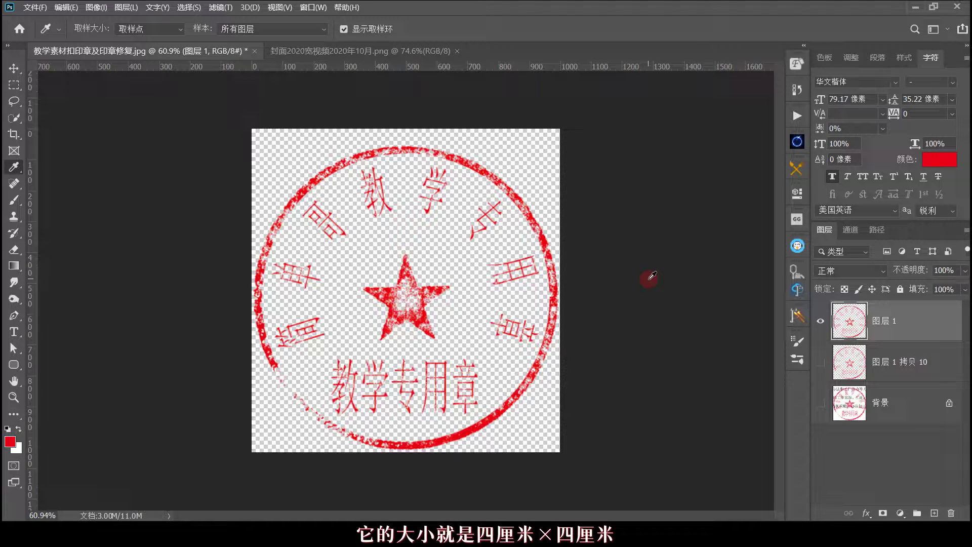
- Start a new document from the File menu
left_click(35, 8)
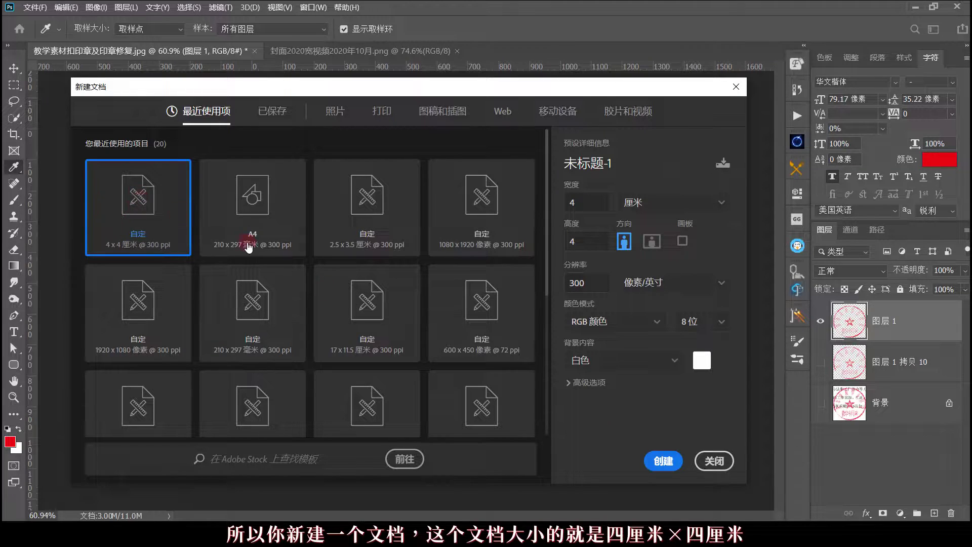
- Create the 4×4 cm document, copy the stamp layer into it, and convert it to a smart object
left_click(663, 461)
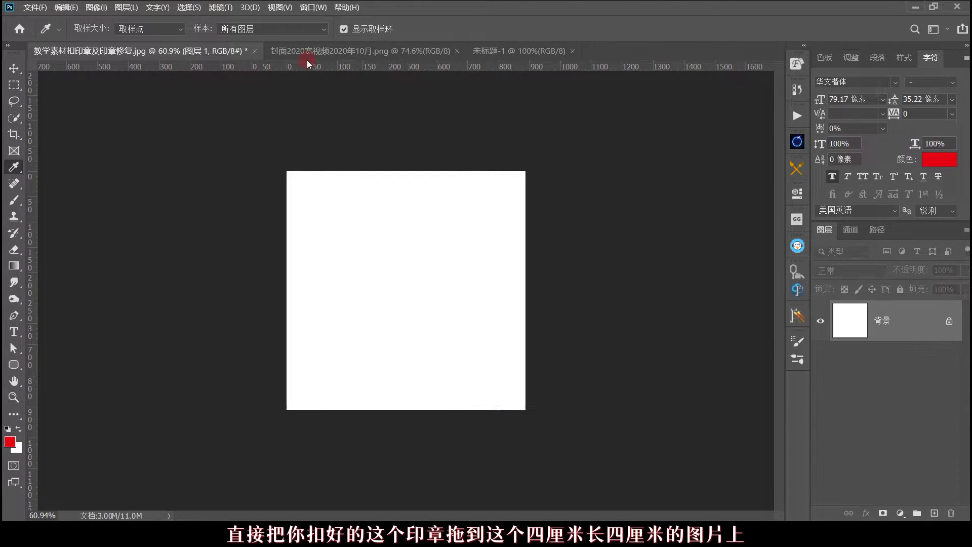
left_click(210, 51)
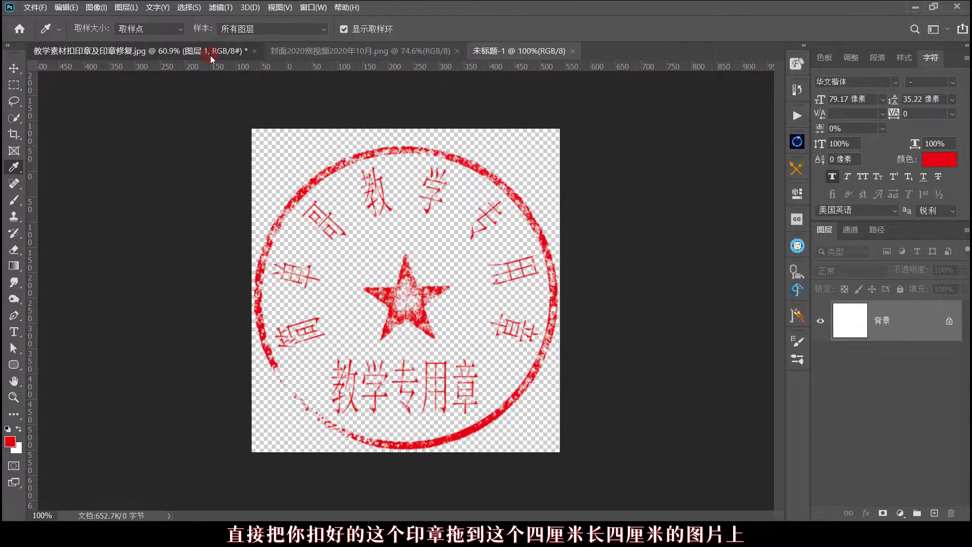
mouse_move(850, 320)
left_mouse_down()
mouse_move(528, 51)
mouse_move(412, 299)
left_mouse_up()
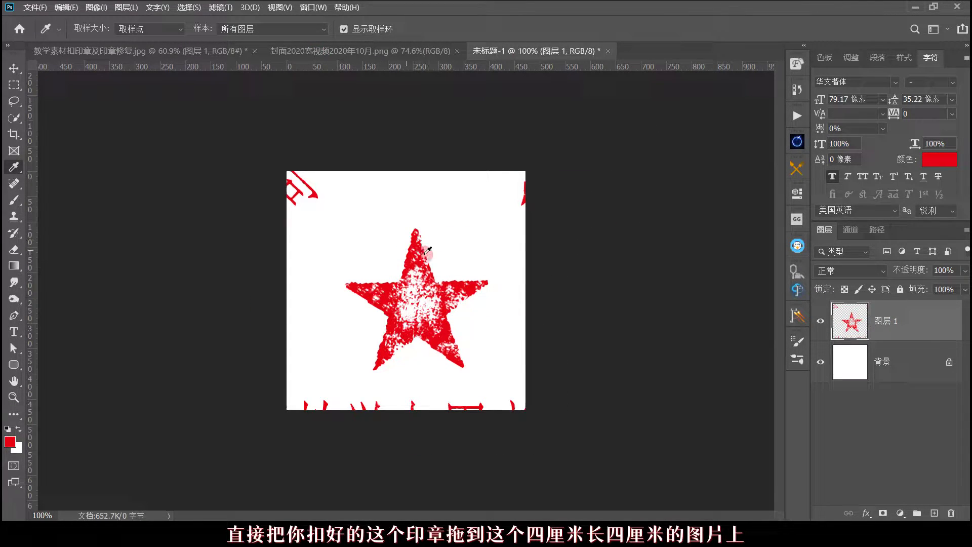
right_click(935, 324)
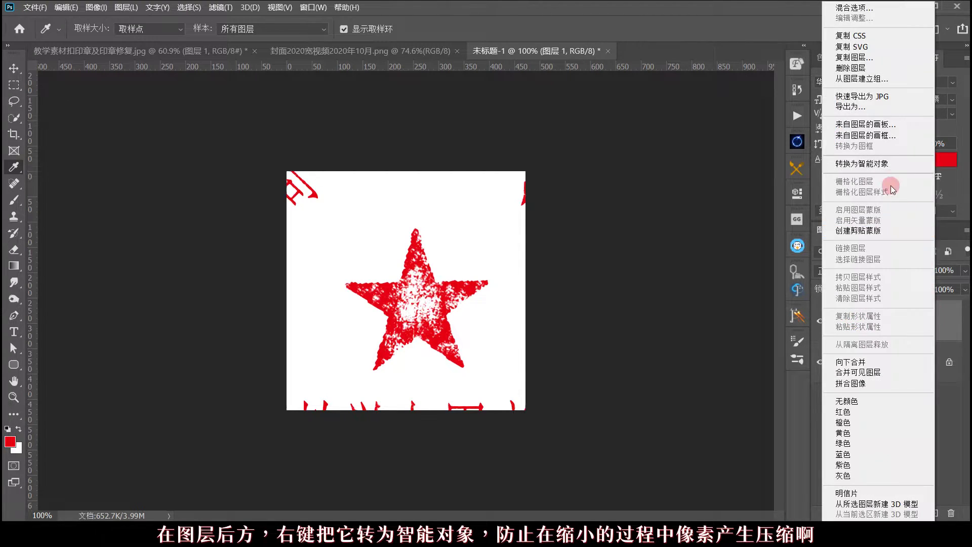
left_click(928, 153)
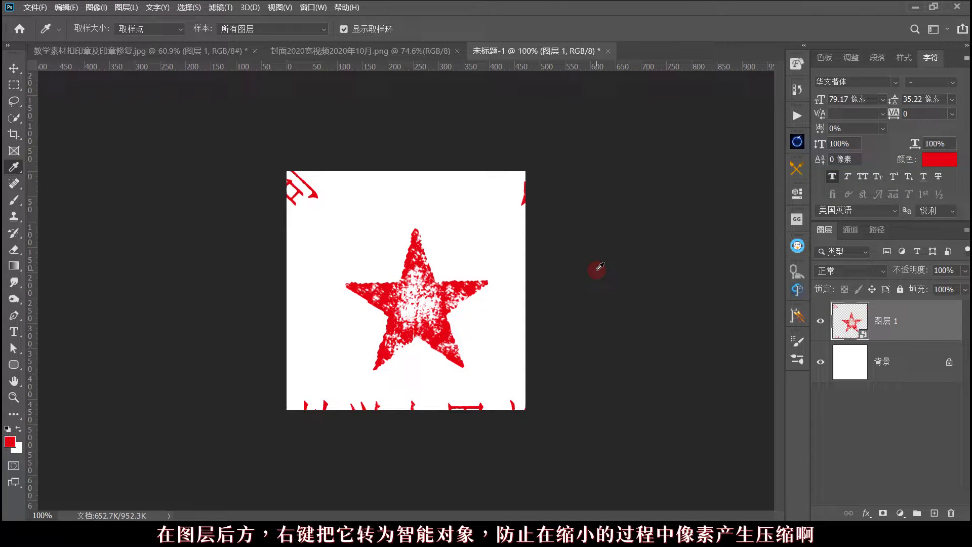
- Scale the stamp down to fit the 4×4 cm canvas and hide the white Background
key("ctrl+t")
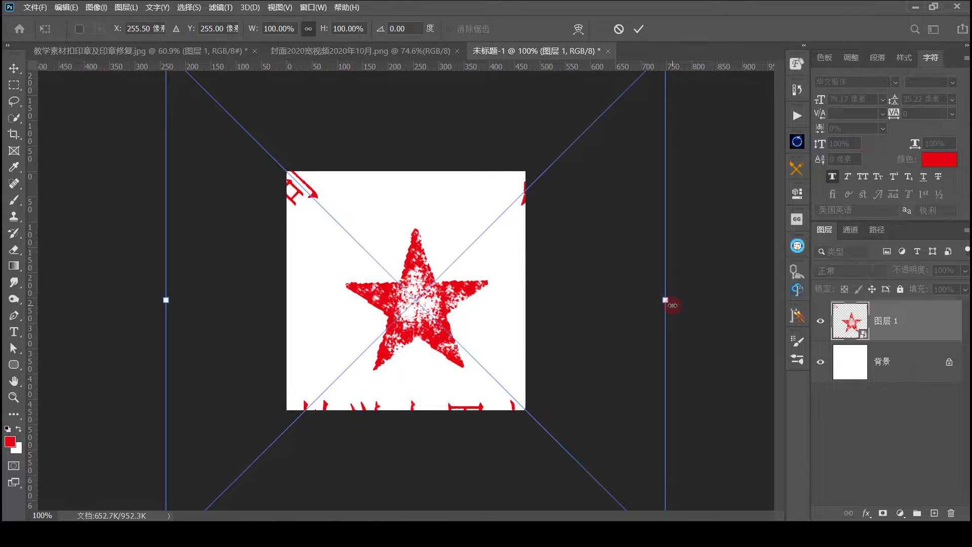
mouse_move(663, 298)
left_mouse_down()
mouse_move(549, 308)
mouse_move(525, 300)
left_mouse_up()
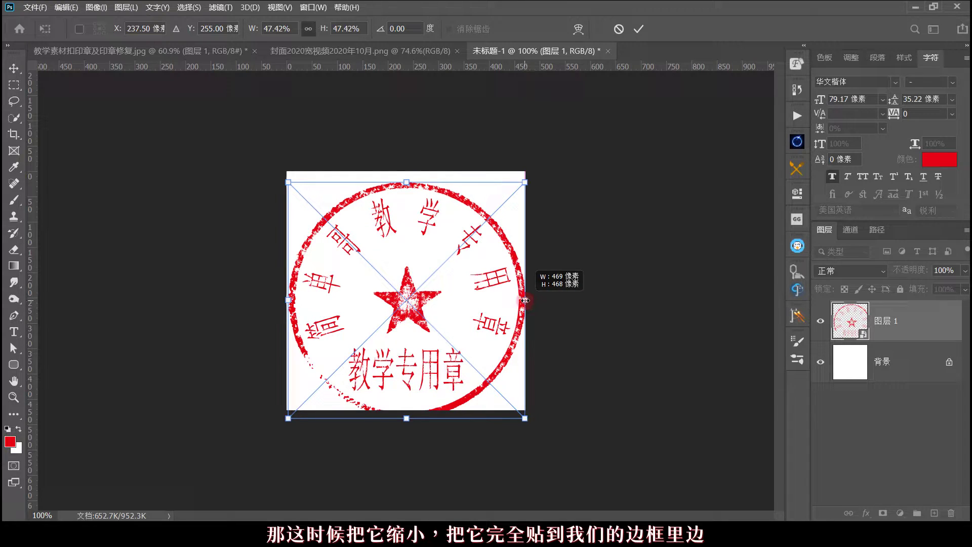
key("Up")
key("Up")
key("Up")
key("Left")
key("Left")
key("Left")
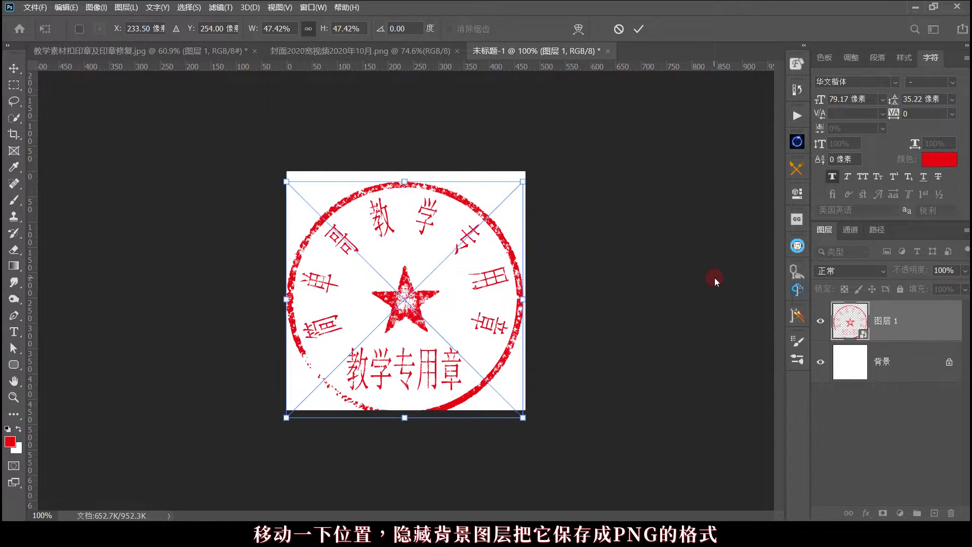
key("Up")
key("Up")
key("Up")
left_click(715, 277)
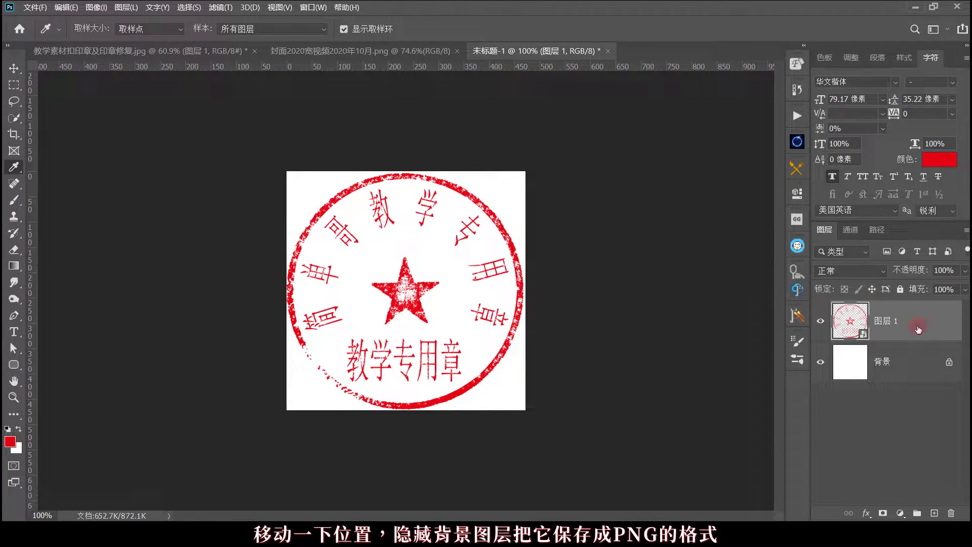
left_click(820, 361)
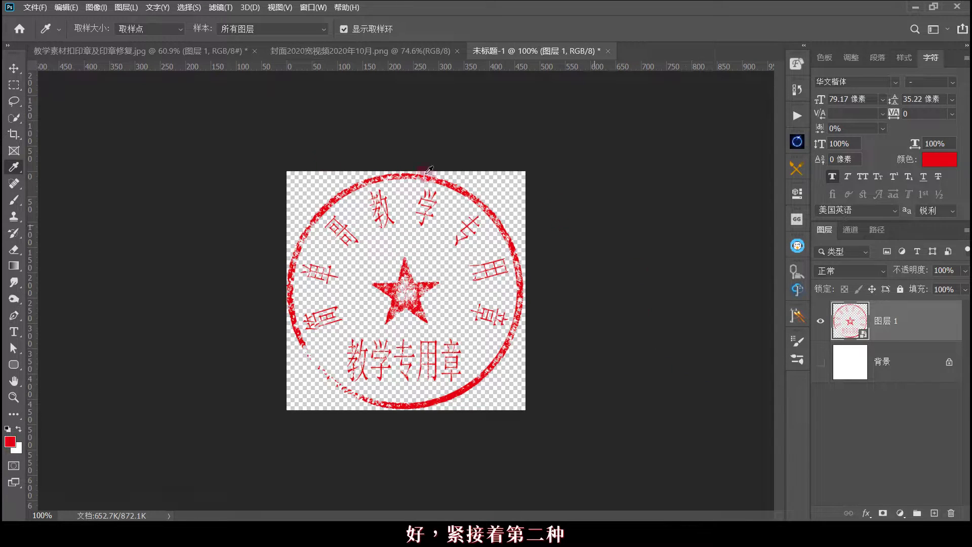
- Revert the 教学素材 document to its original saved state with F12
left_click(144, 51)
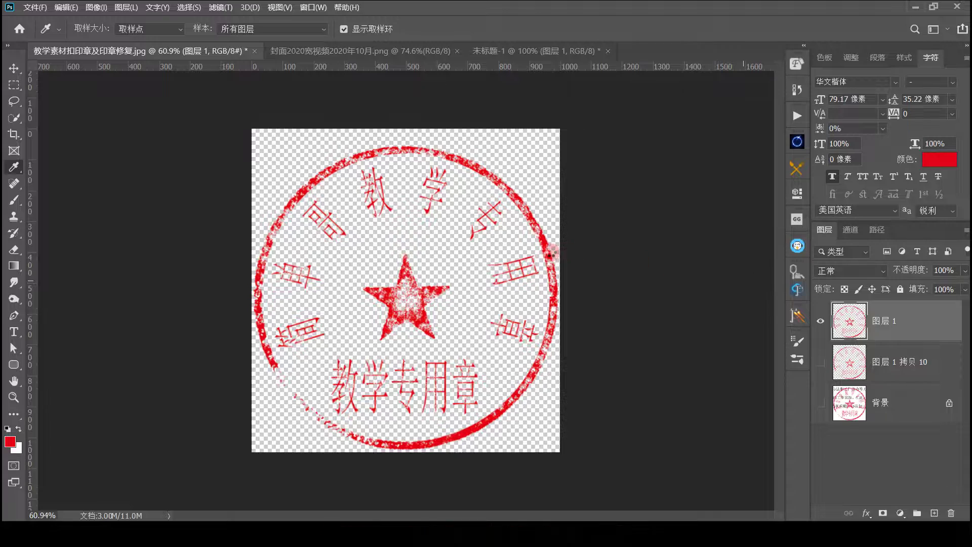
key("F12")
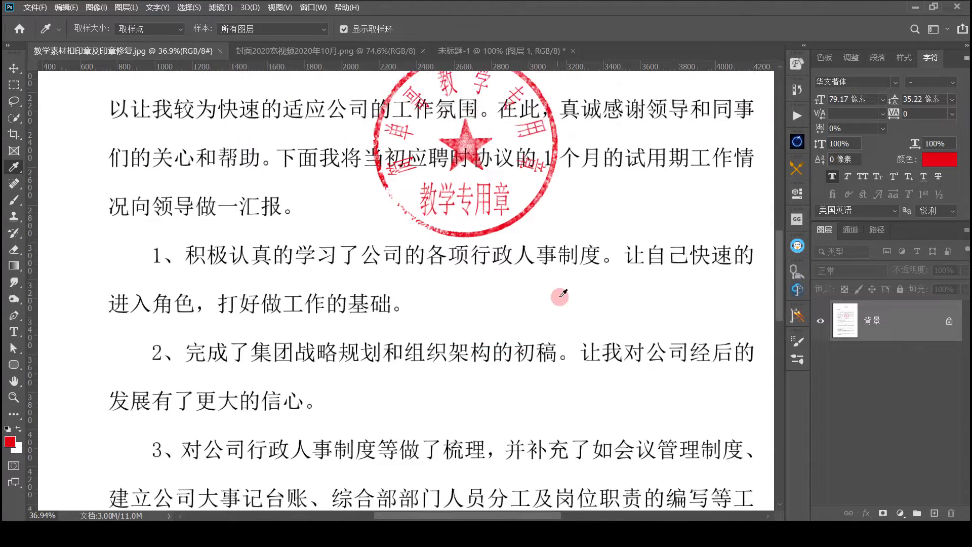
- Crop the reverted letter again to a tight square around the red stamp
scroll(482, 267, "up", 3)
scroll(531, 218, "up", 3)
key("c")
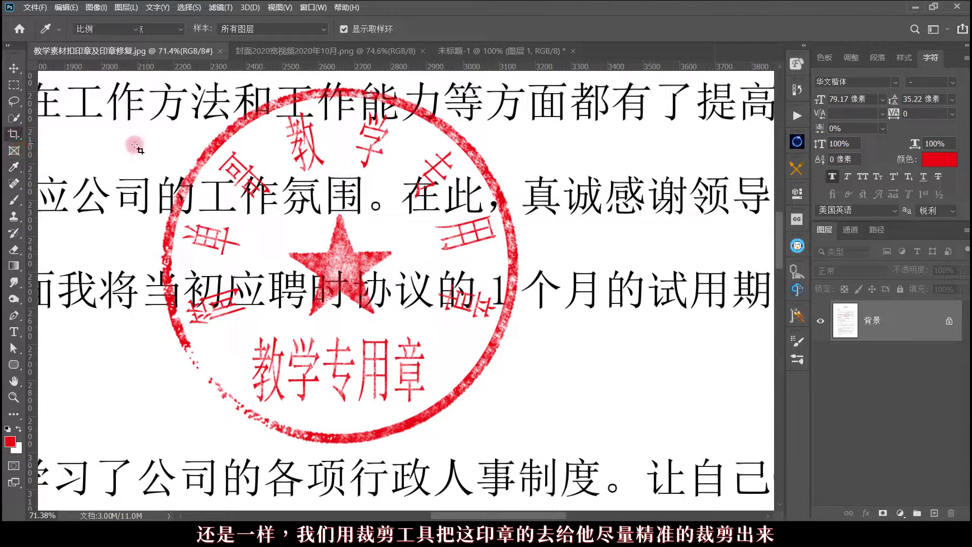
left_click_drag(149, 90, 505, 348)
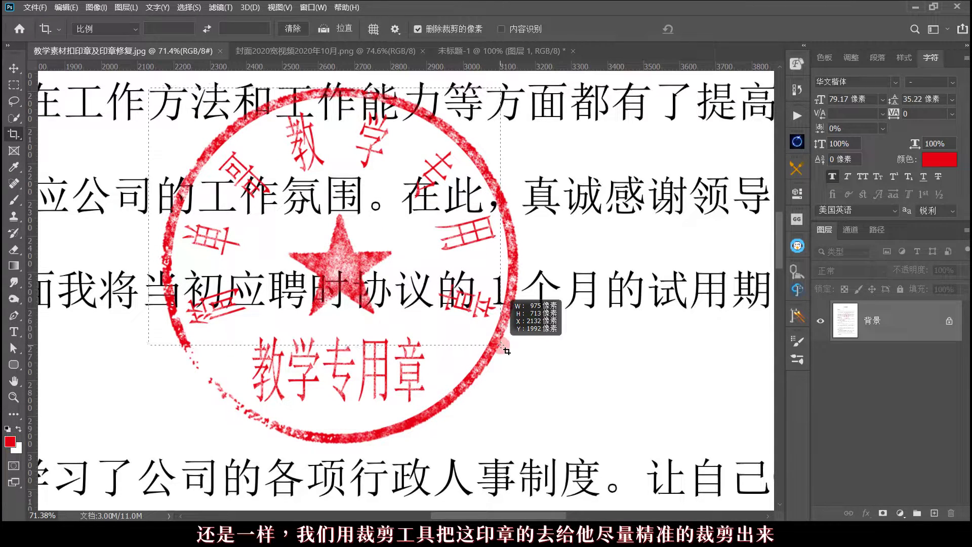
mouse_move(502, 346)
left_mouse_down()
mouse_move(537, 400)
mouse_move(552, 406)
mouse_move(518, 453)
left_mouse_up()
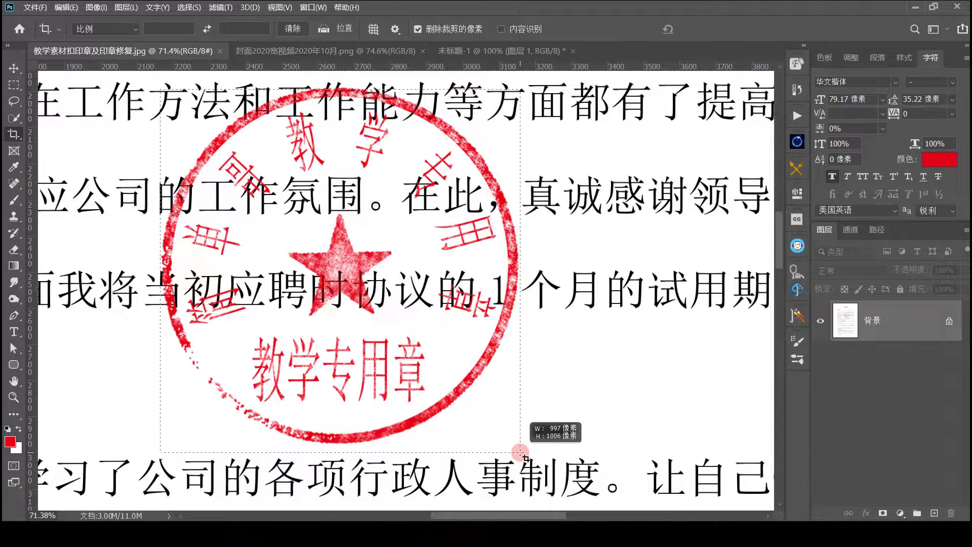
left_click_drag(518, 453, 519, 449)
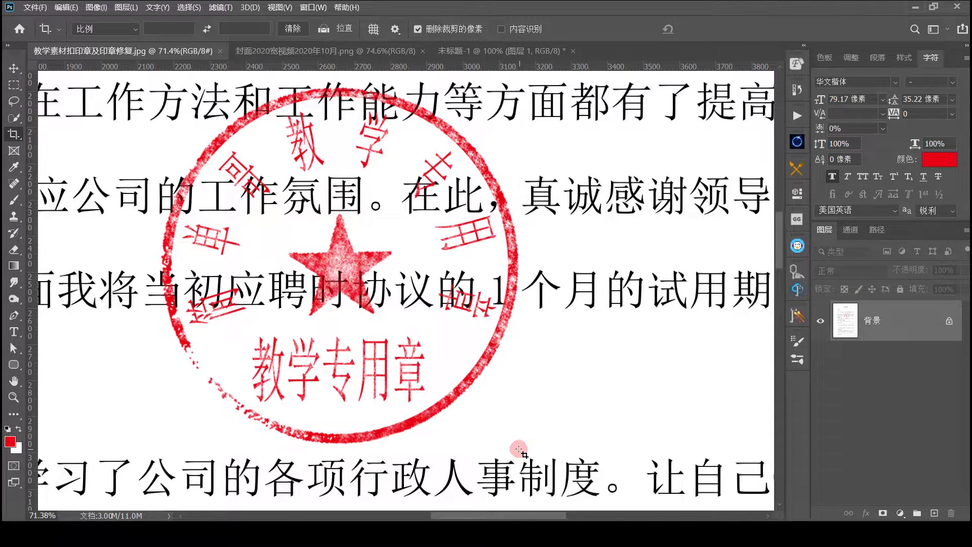
key("Return")
- Duplicate the green channel and boost its contrast with Levels by darkening shadows and brightening highlights
left_click(14, 69)
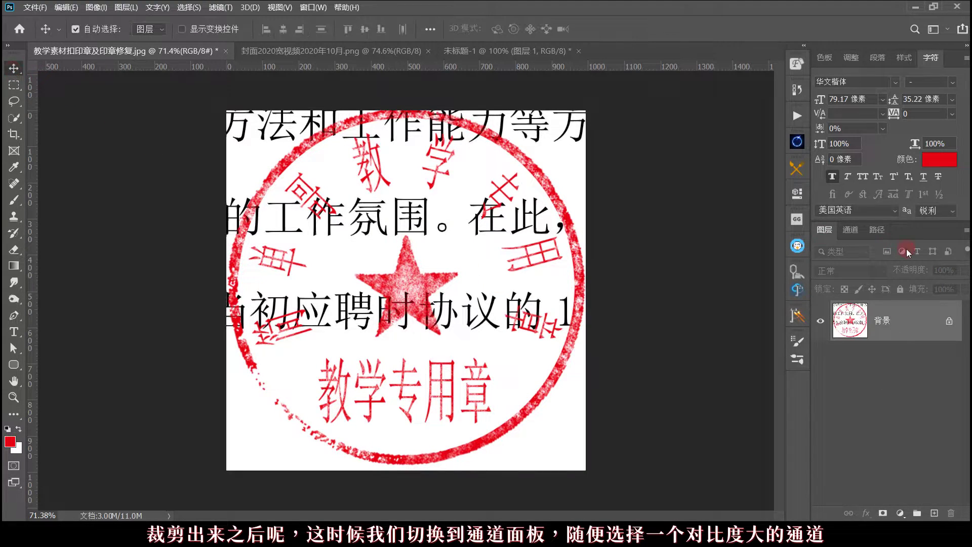
left_click(850, 230)
left_click(850, 346)
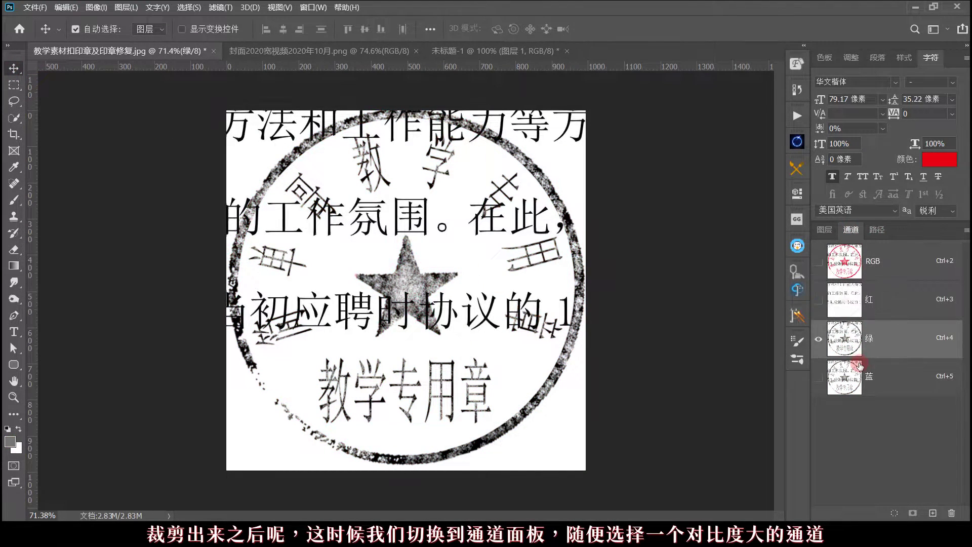
mouse_move(843, 337)
left_mouse_down()
mouse_move(908, 425)
mouse_move(933, 512)
left_mouse_up()
key("ctrl+l")
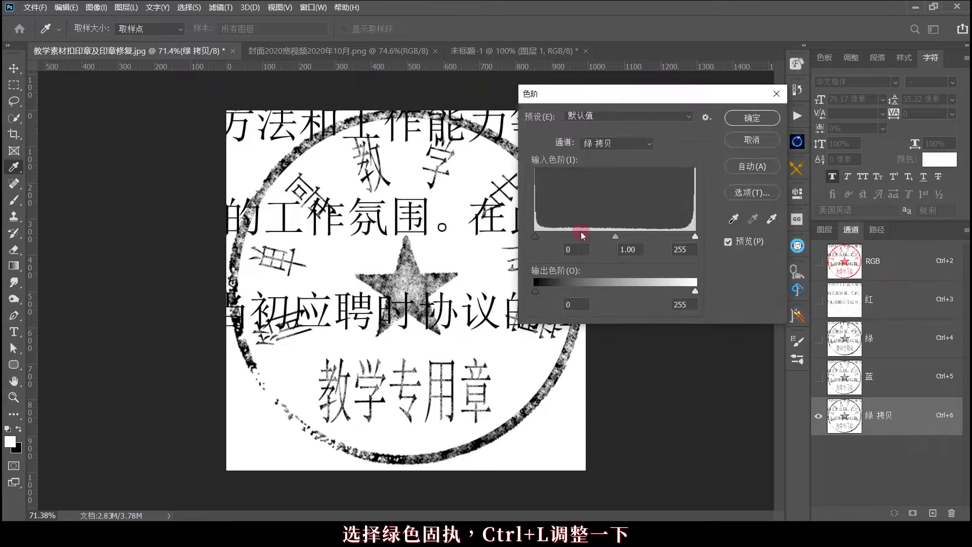
left_click_drag(535, 236, 576, 239)
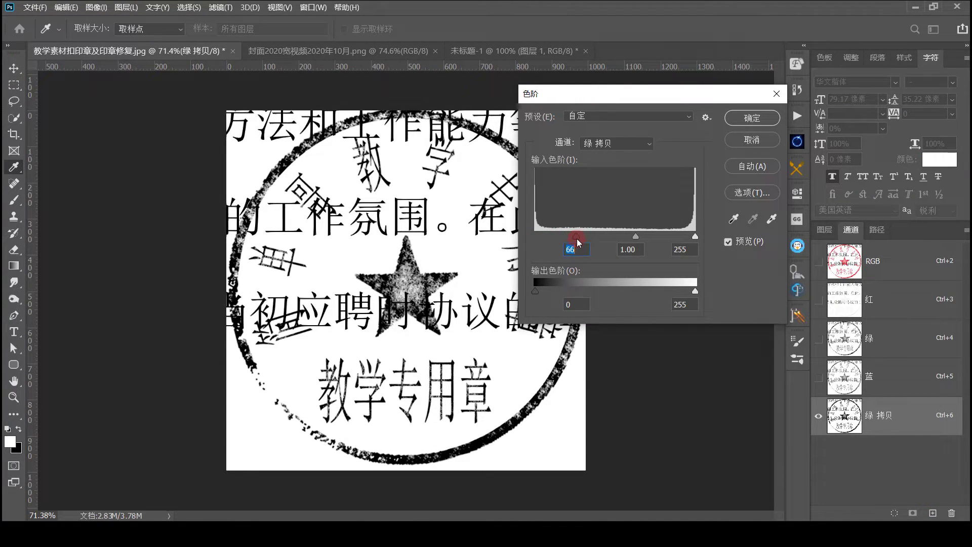
left_click_drag(694, 236, 672, 235)
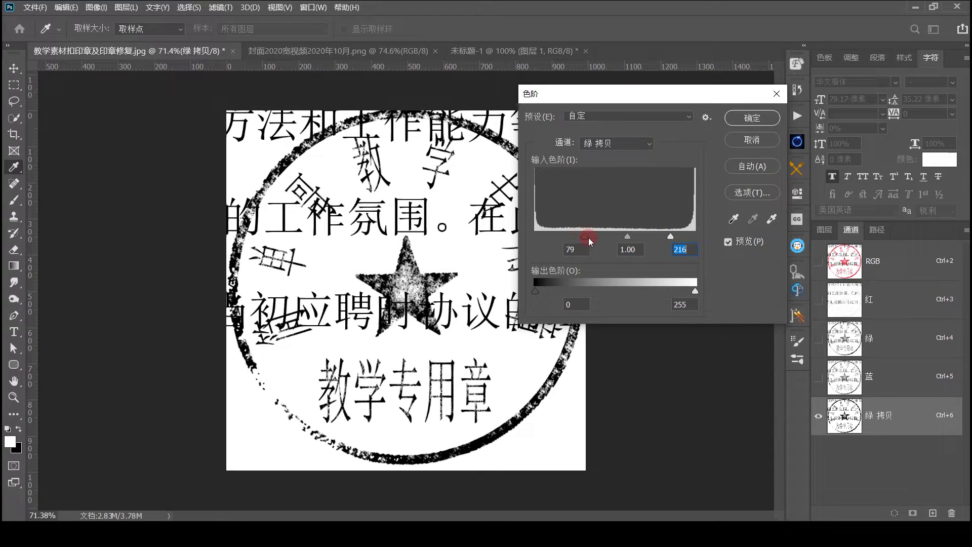
left_click(752, 117)
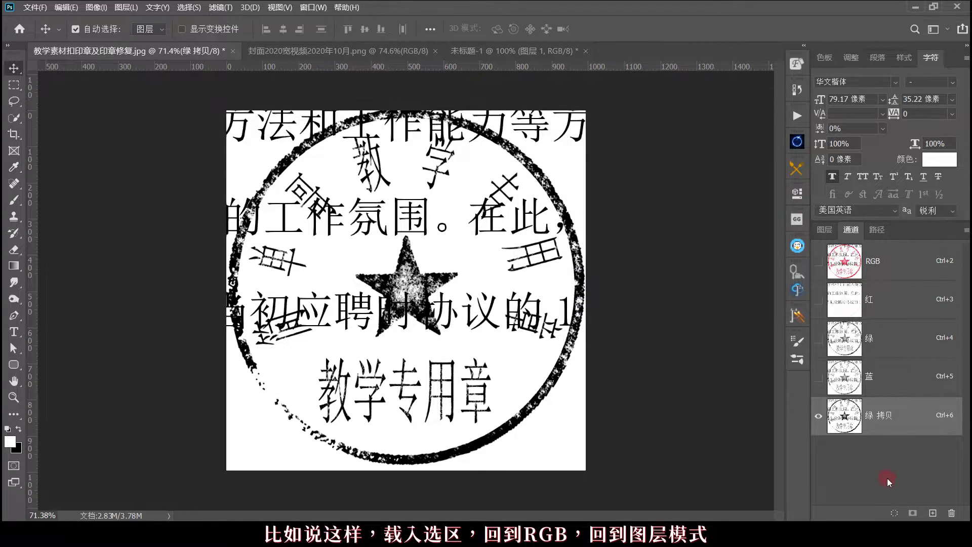
- Load the channel as a selection, invert it, copy the stamp to a new layer, and hide the background
left_click(899, 512)
left_click(872, 260)
left_click(824, 230)
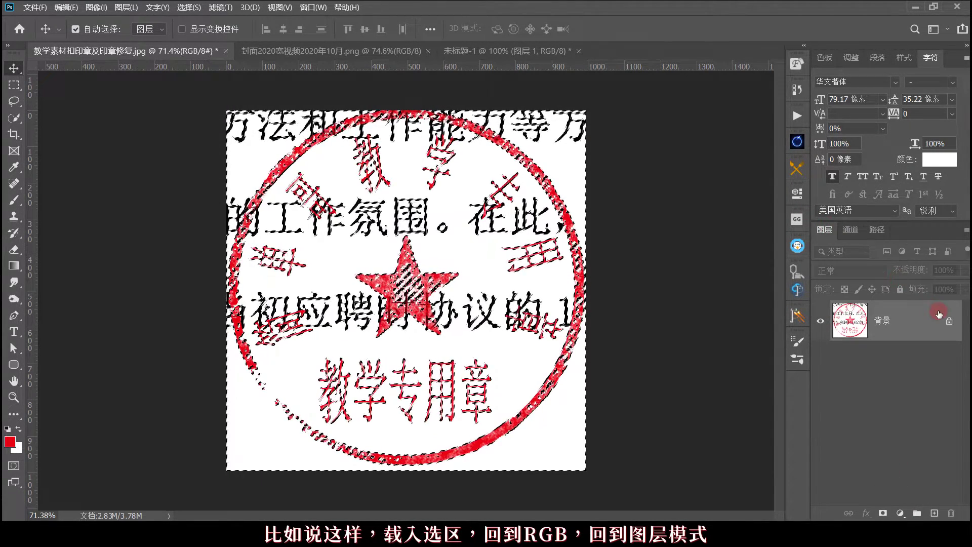
key("ctrl+shift+i")
key("ctrl+j")
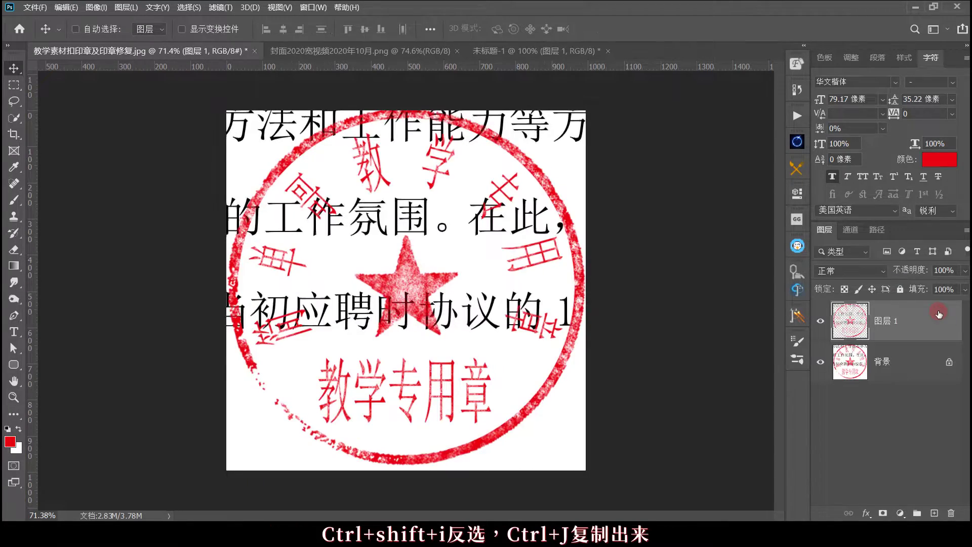
left_click(820, 362)
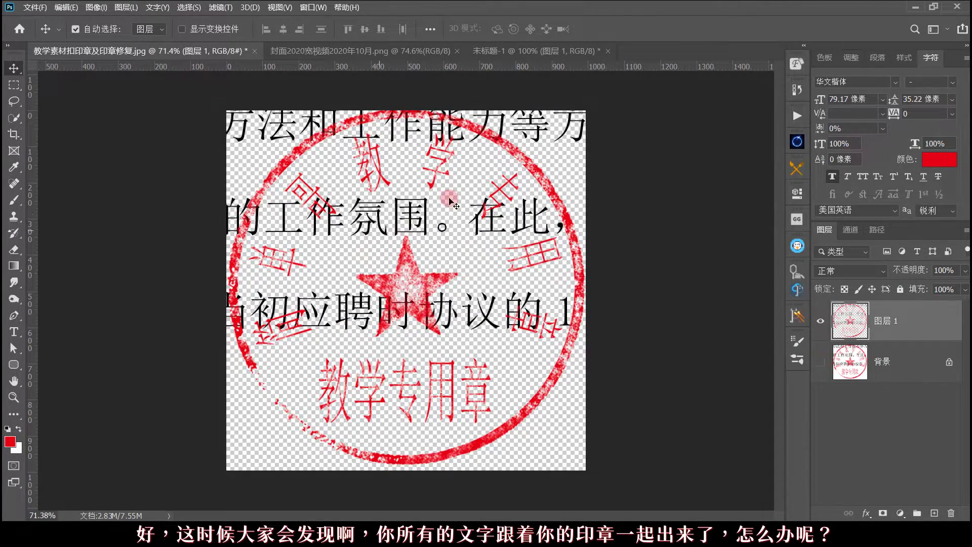
- Zoom in on the 作 character over the stamp and select the Eraser tool
scroll(334, 219, "up", 2)
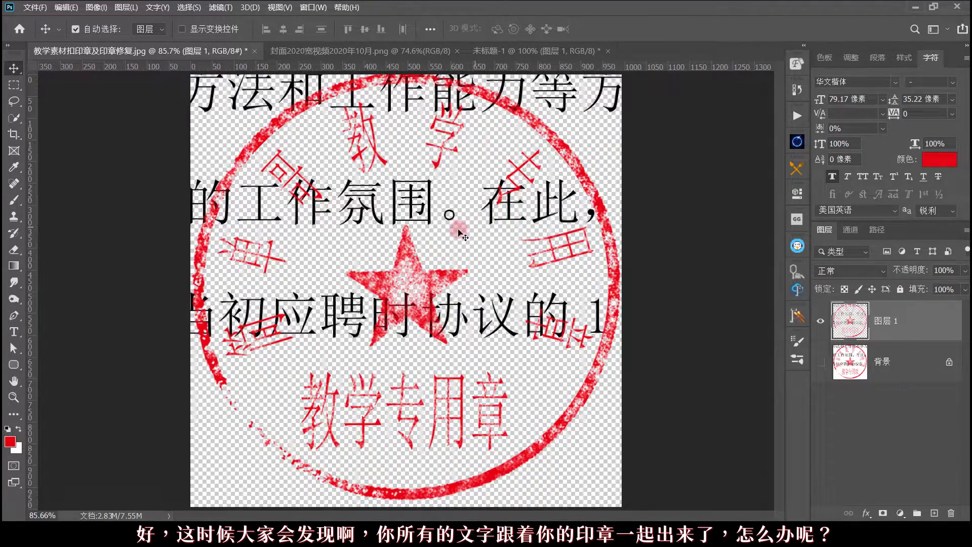
scroll(298, 177, "up", 5)
scroll(299, 176, "up", 2)
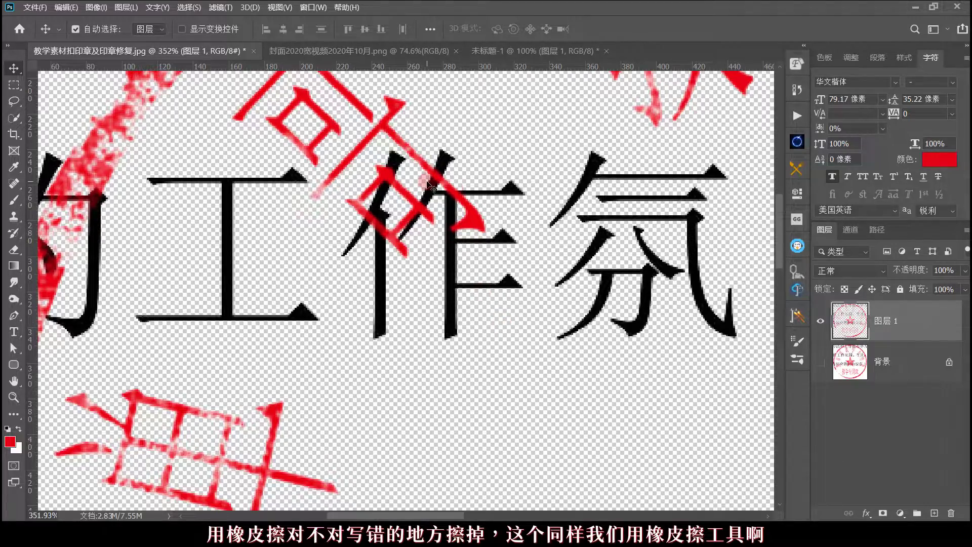
left_click(14, 250)
scroll(347, 191, "up", 3)
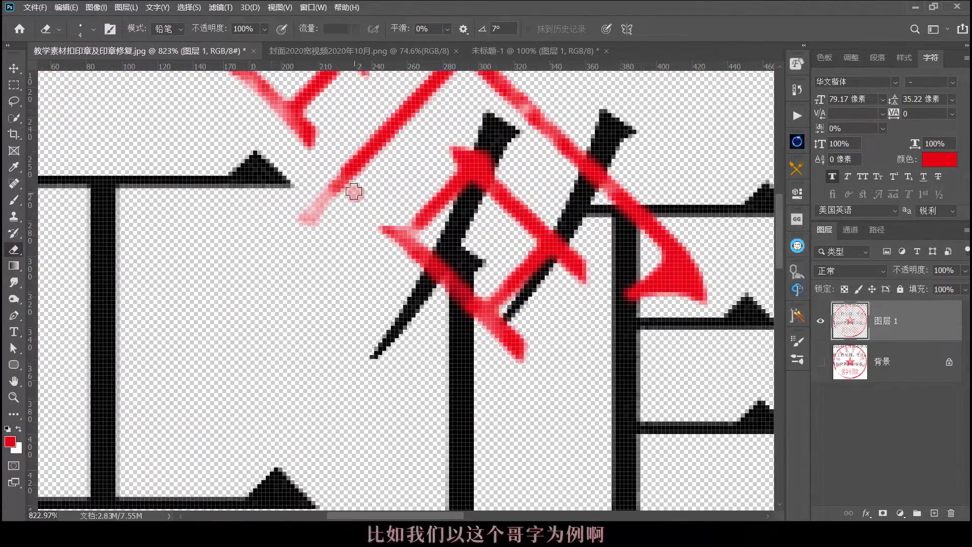
scroll(395, 192, "down", 2)
scroll(412, 193, "up", 1)
scroll(399, 198, "up", 2)
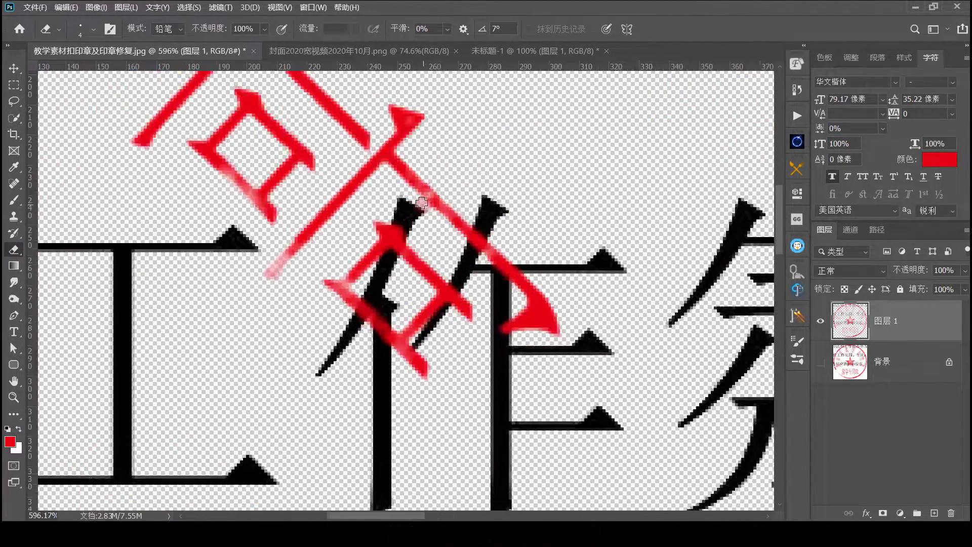
scroll(380, 205, "up", 2)
scroll(361, 214, "up", 2)
scroll(361, 214, "up", 1)
scroll(374, 215, "up", 1)
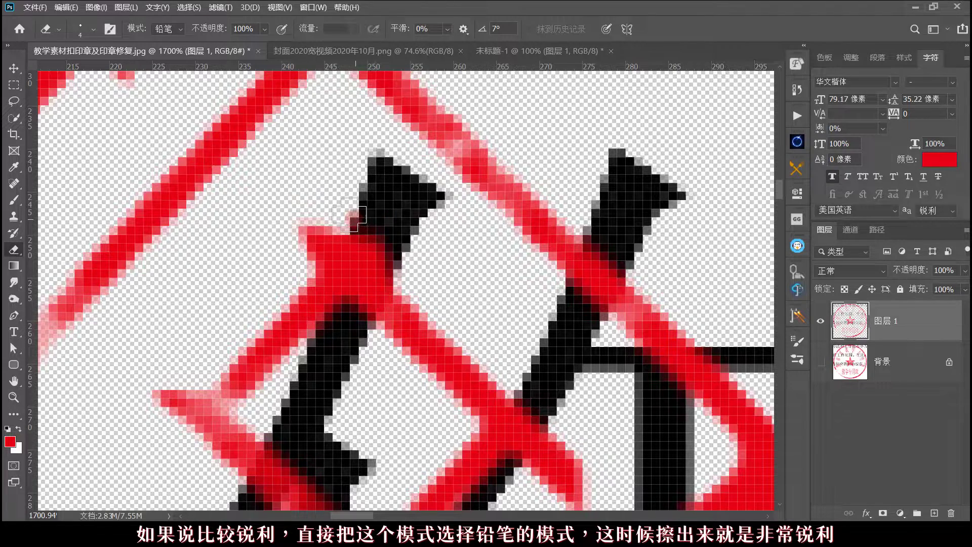
- Erase a gap through the black 作 stroke with the eraser in 铅笔 pencil mode
left_click(179, 29)
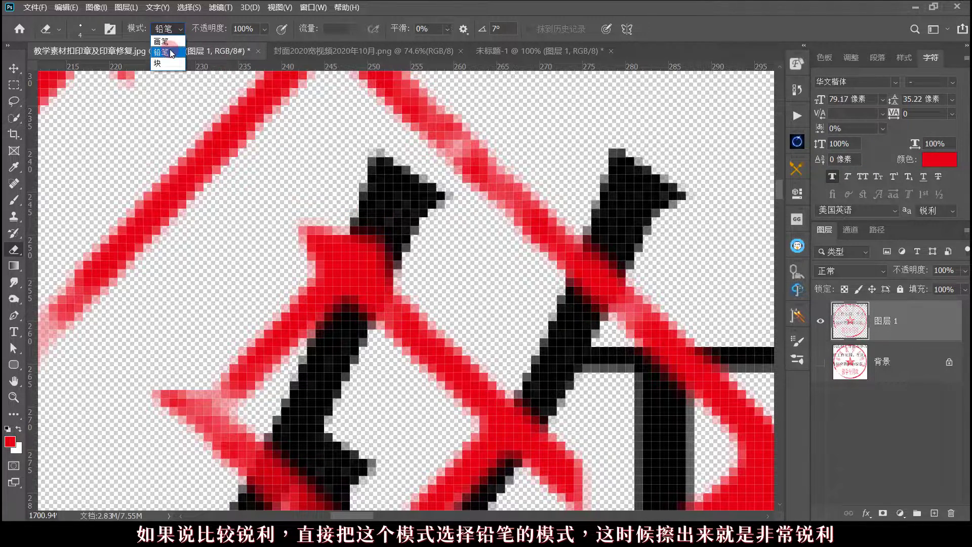
left_click(172, 53)
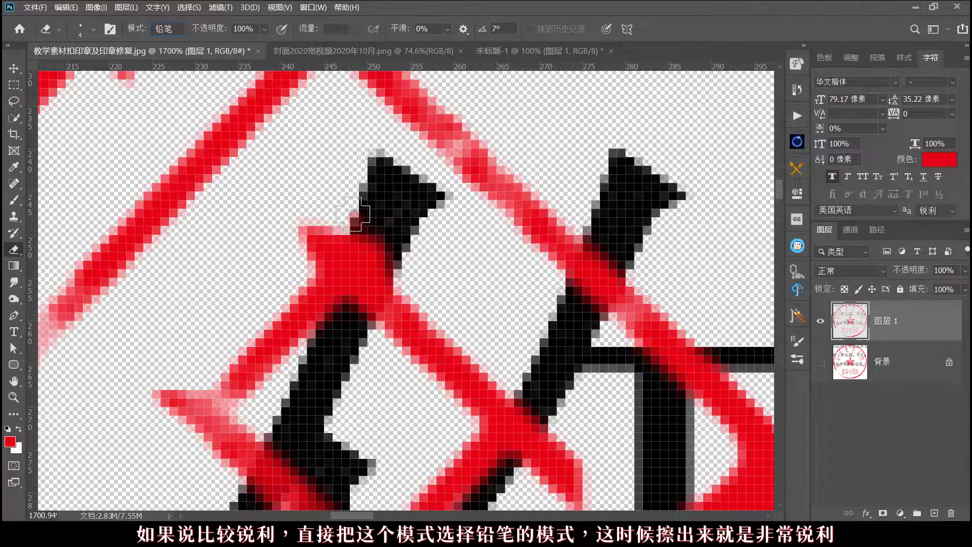
mouse_move(353, 214)
left_mouse_down()
mouse_move(385, 223)
mouse_move(425, 281)
left_mouse_up()
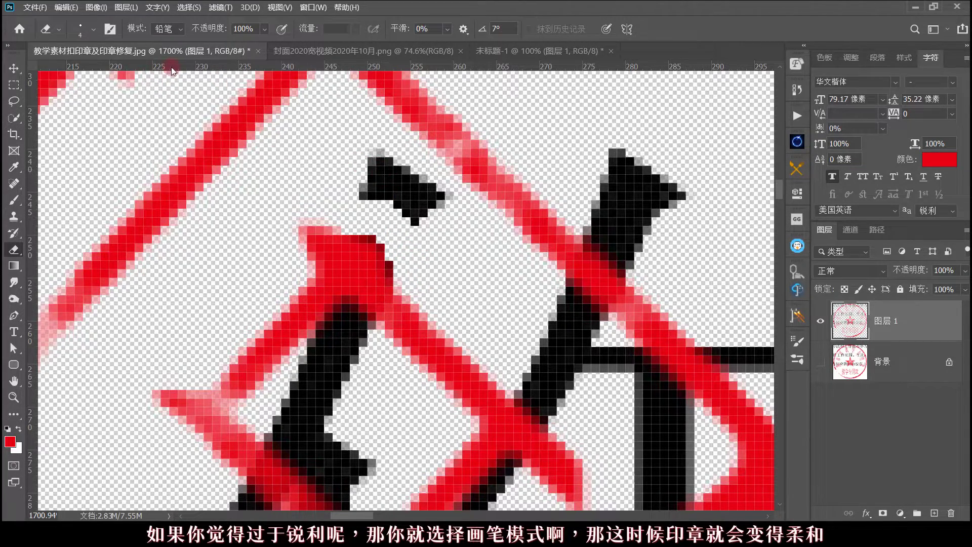
- Switch the eraser to 画笔 mode at size 1 and clean black pixels along the stroke edge
left_click(168, 30)
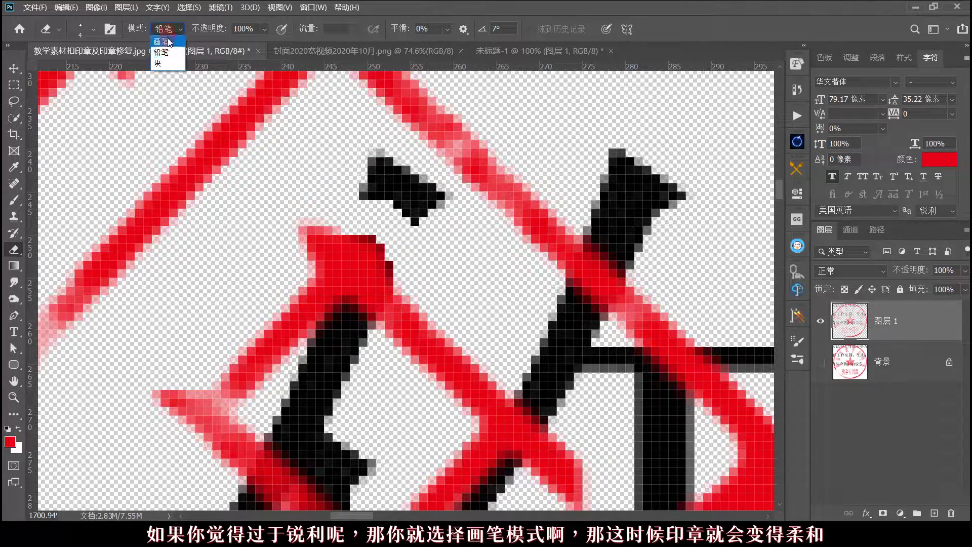
left_click(168, 42)
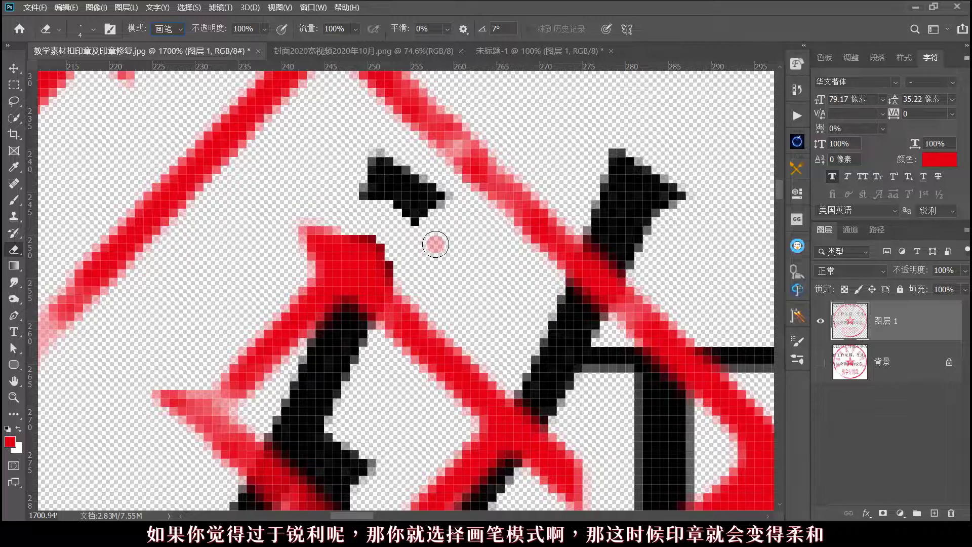
scroll(435, 244, "up", 2)
scroll(395, 232, "up", 1)
scroll(354, 223, "up", 1)
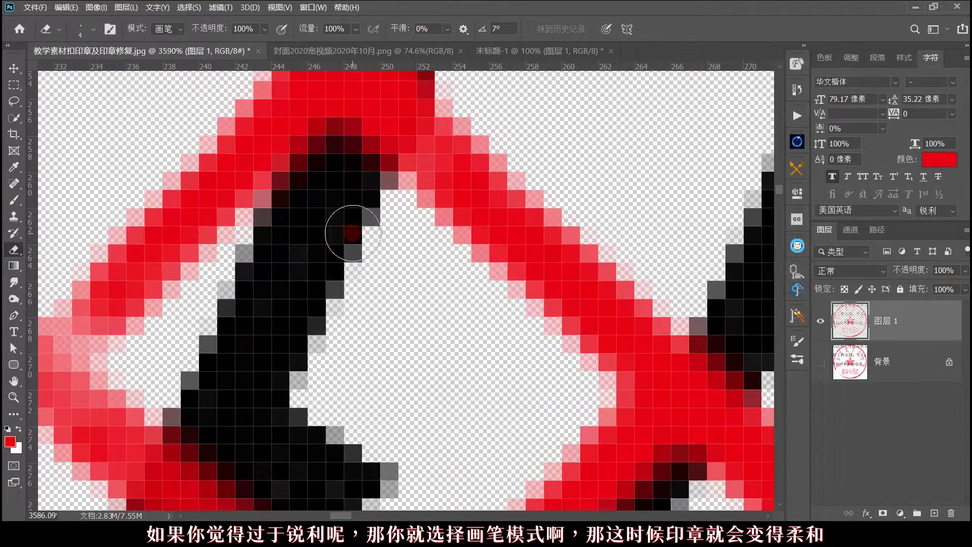
key("bracketleft")
key("bracketleft")
key("bracketleft")
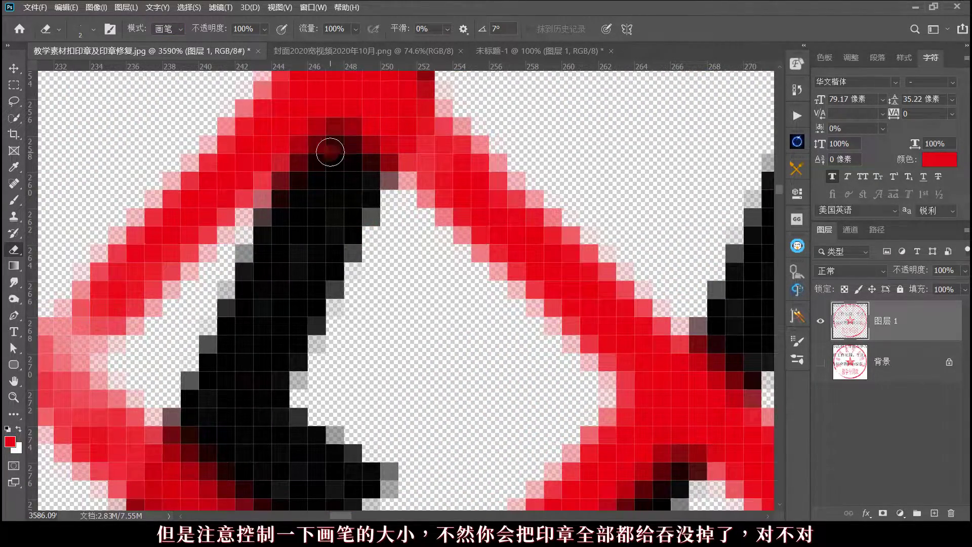
left_click_drag(328, 153, 281, 233)
key("ctrl+z")
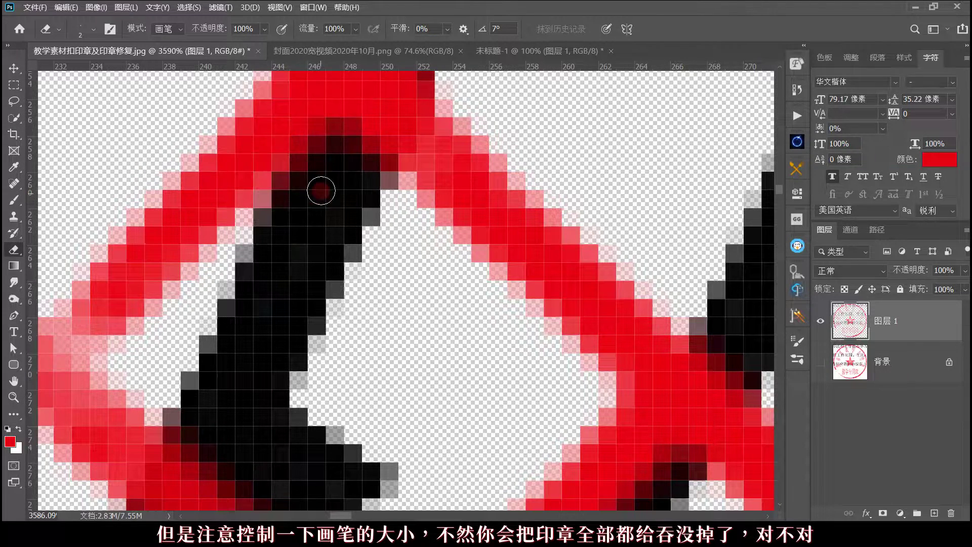
left_click_drag(306, 170, 271, 218)
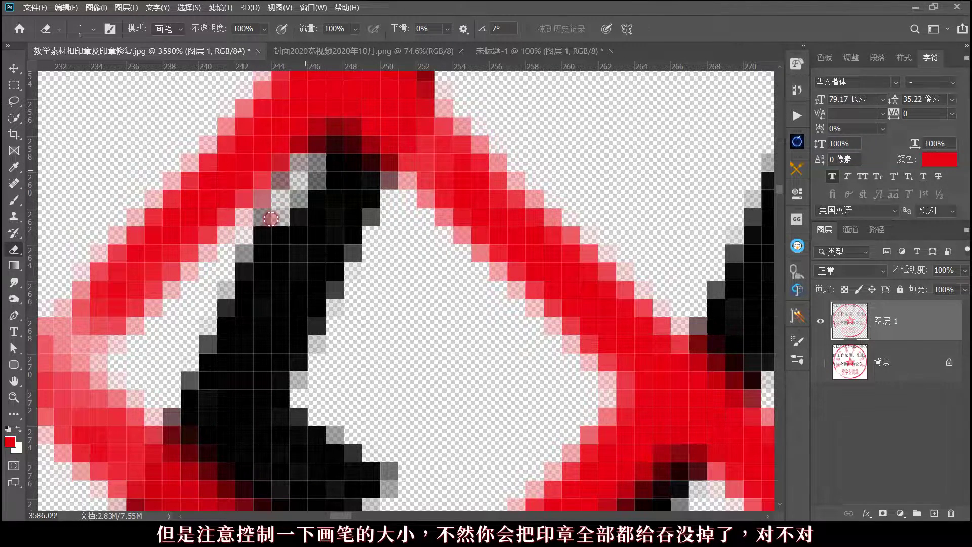
mouse_move(339, 150)
left_mouse_down()
mouse_move(379, 200)
mouse_move(349, 146)
mouse_move(354, 223)
mouse_move(277, 205)
mouse_move(268, 233)
mouse_move(304, 203)
mouse_move(350, 212)
mouse_move(364, 238)
left_mouse_up()
- Switch the eraser back to 铅笔 mode and erase leftover gray and black pixels at the stroke top
left_click(167, 29)
left_click(162, 61)
mouse_move(288, 228)
left_mouse_down()
mouse_move(283, 248)
mouse_move(333, 272)
mouse_move(349, 232)
mouse_move(243, 263)
left_mouse_up()
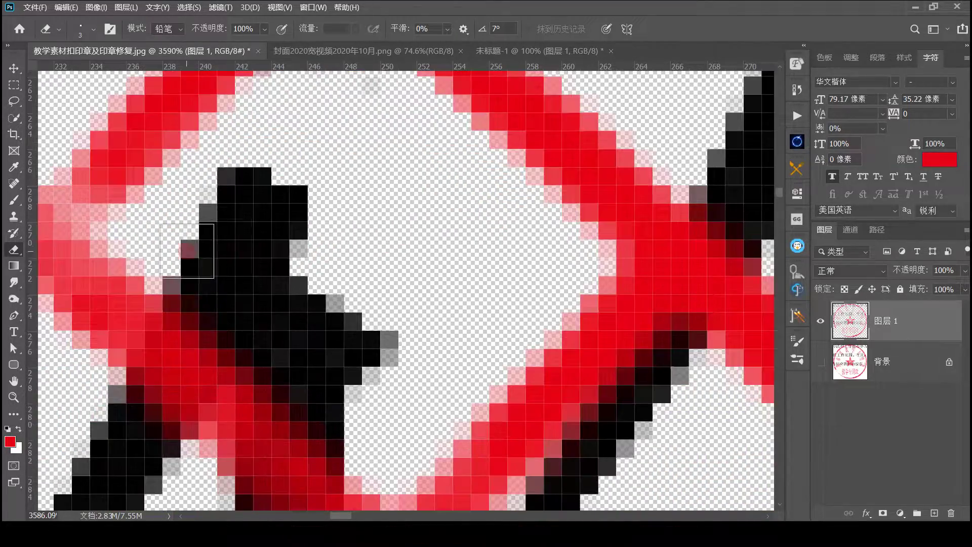
- Enlarge the eraser and clear the black blobs beside the red strokes of the 哥 character
key("bracketright")
key("bracketright")
scroll(117, 297, "down", 5)
scroll(617, 215, "down", 3)
scroll(574, 237, "down", 2)
scroll(456, 171, "up", 2)
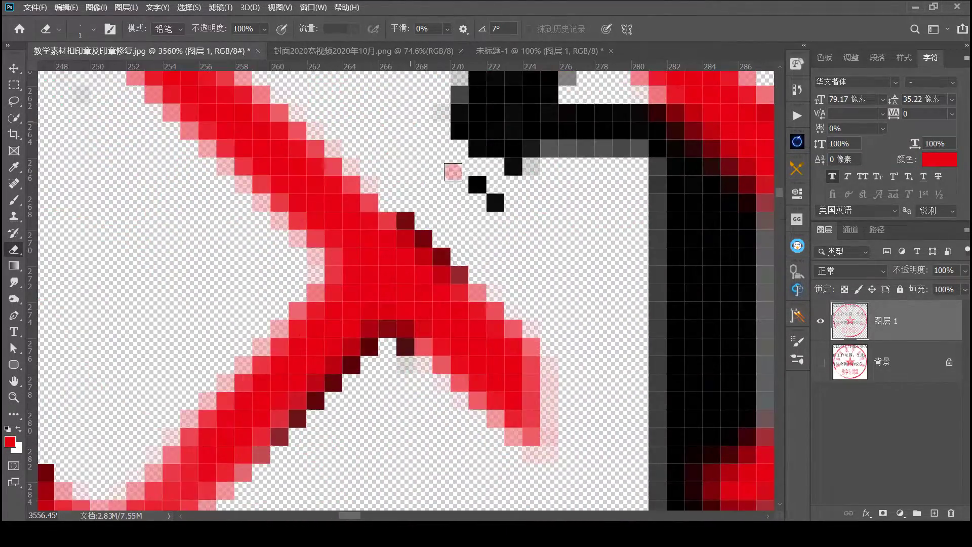
key("bracketright")
key("bracketright")
key("bracketright")
left_click_drag(387, 151, 553, 282)
scroll(553, 282, "down", 2)
scroll(618, 212, "down", 1)
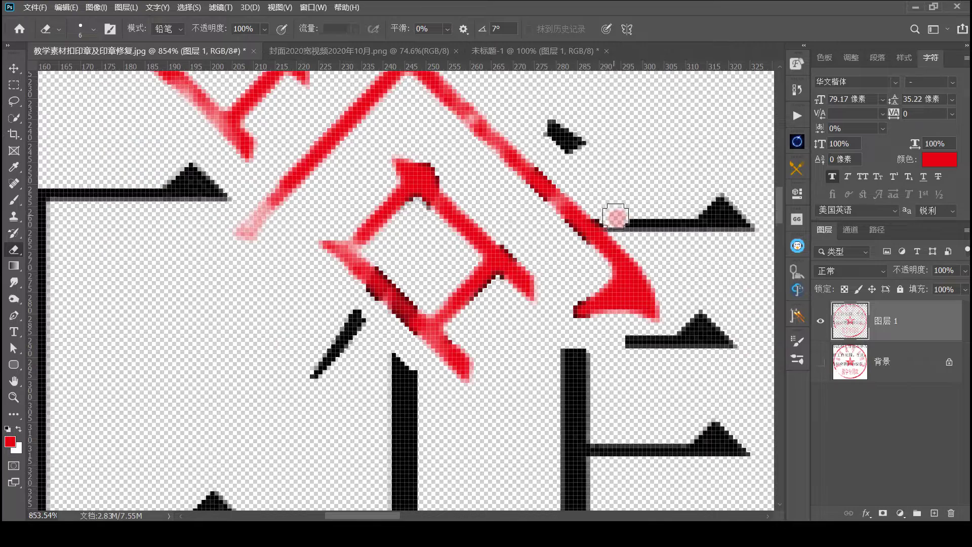
scroll(529, 403, "down", 3)
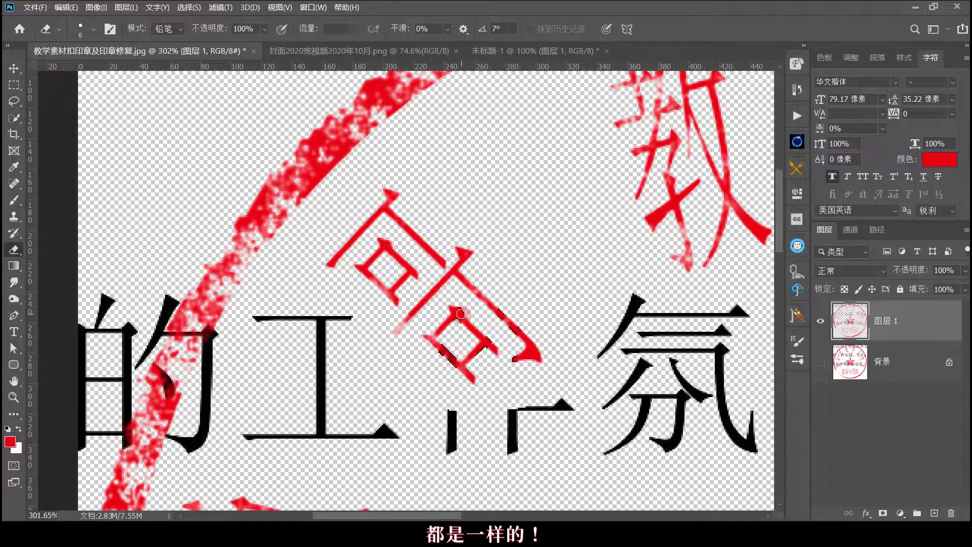
scroll(464, 337, "up", 1)
scroll(463, 337, "up", 2)
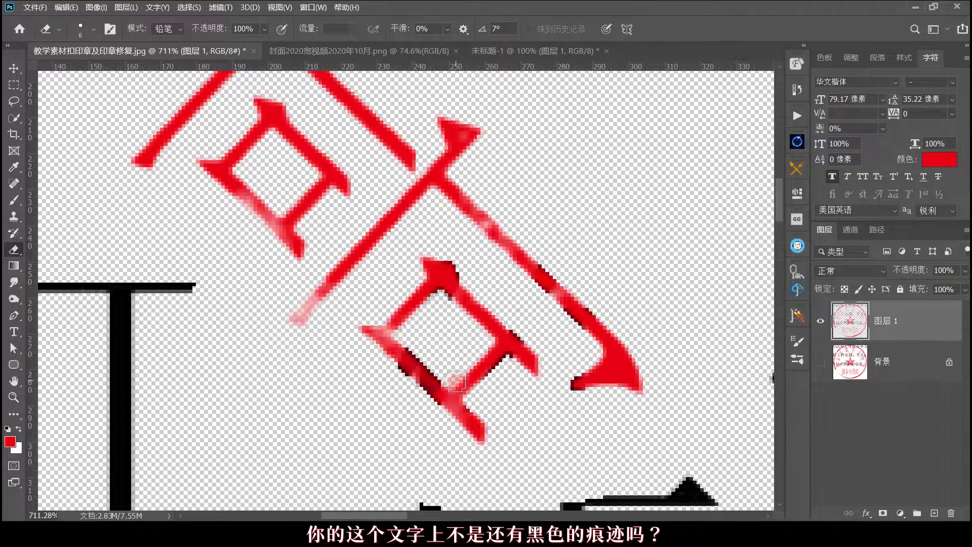
scroll(458, 384, "up", 1)
- Load the 图层 1 stamp outline, fill it with red foreground on a new layer, and deselect
left_click(846, 324, "ctrl")
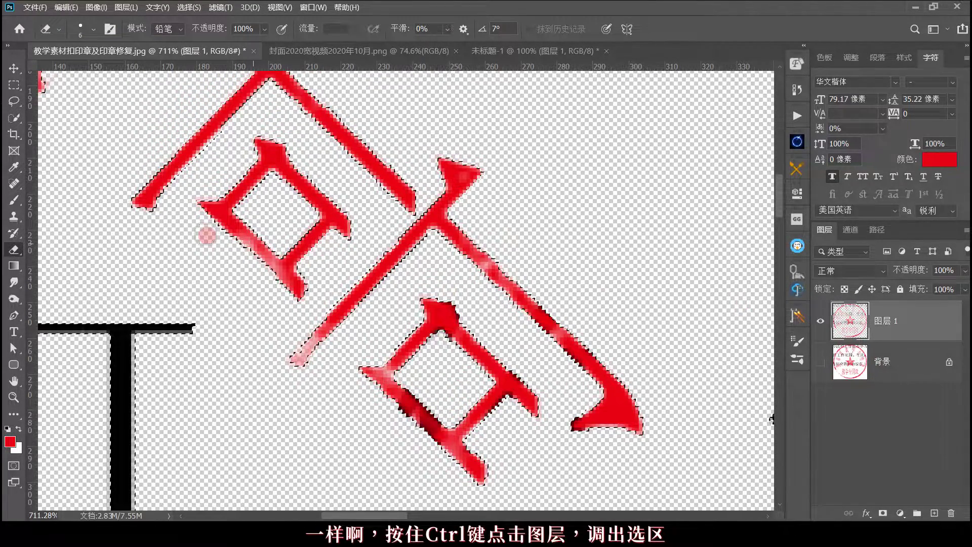
left_click(934, 513)
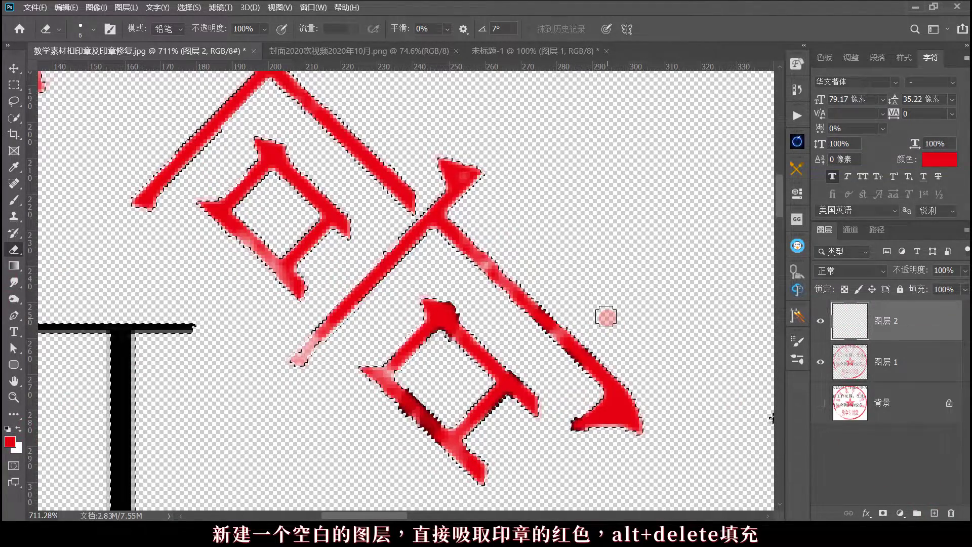
key("alt+Delete")
key("ctrl+d")
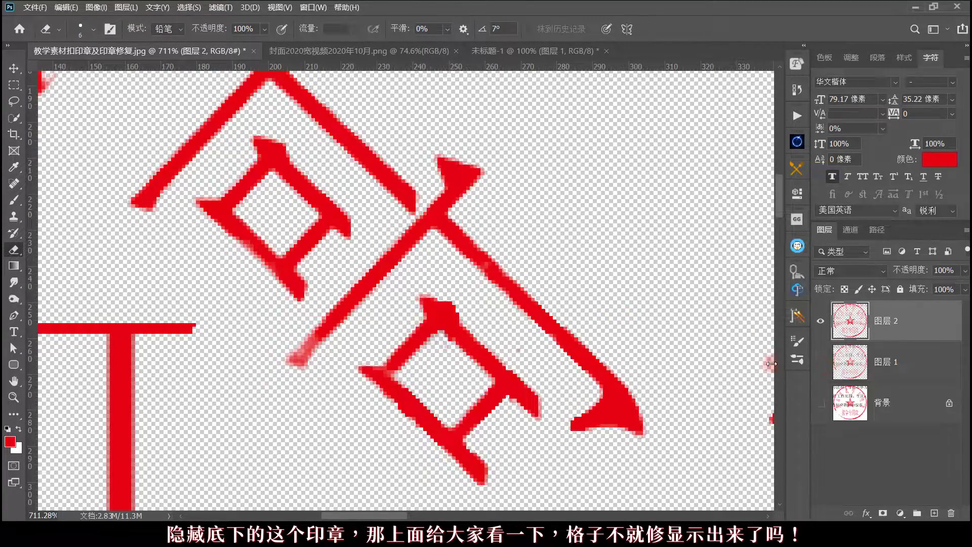
scroll(602, 324, "down", 5)
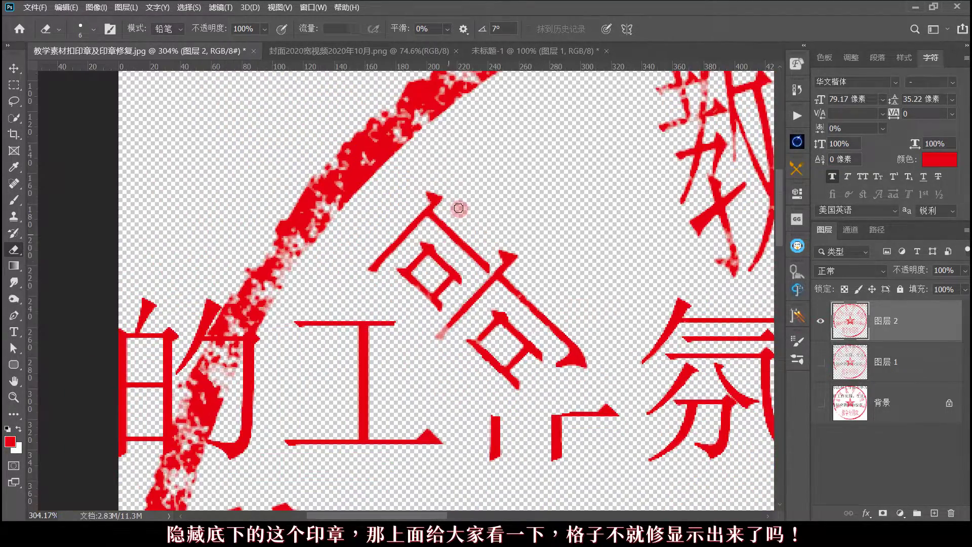
scroll(366, 325, "down", 2)
scroll(321, 310, "down", 2)
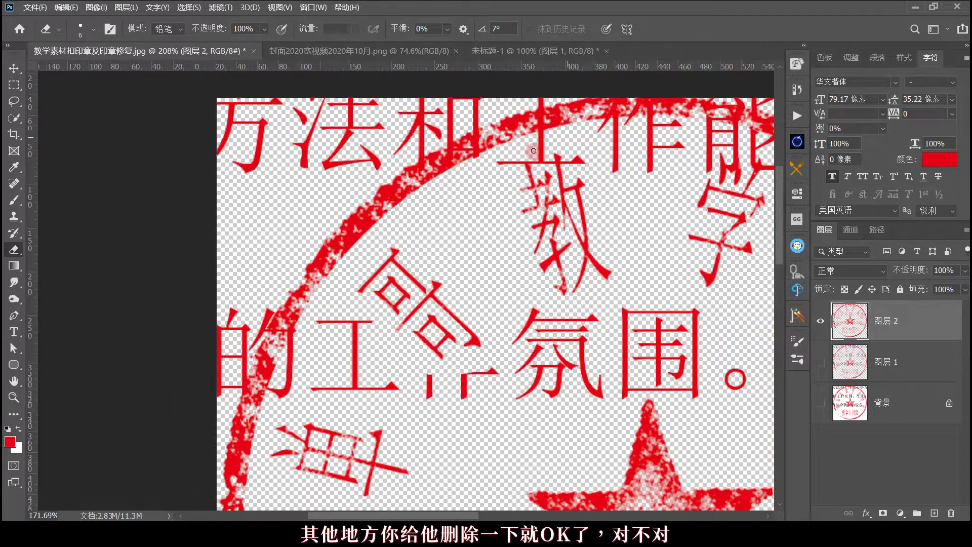
scroll(462, 308, "down", 1)
scroll(461, 308, "up", 2)
scroll(430, 301, "up", 2)
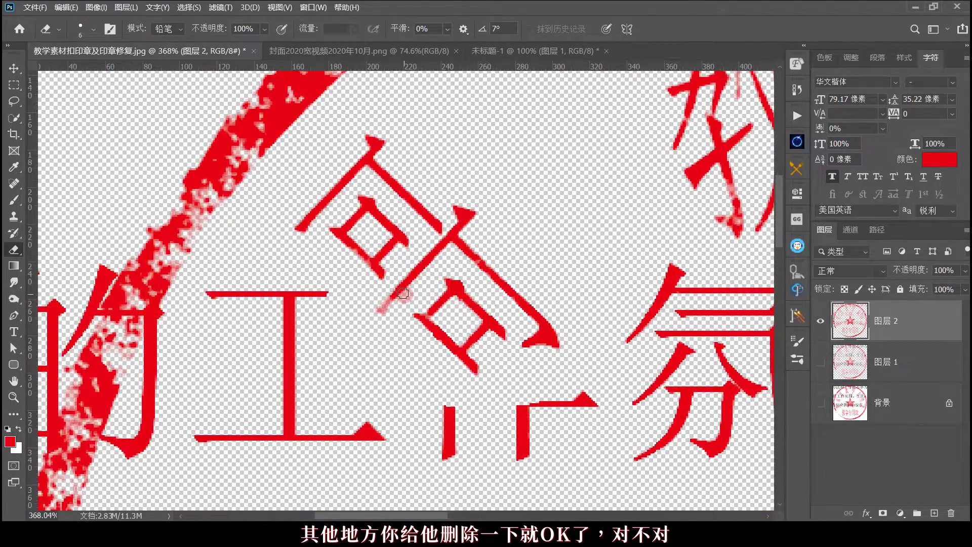